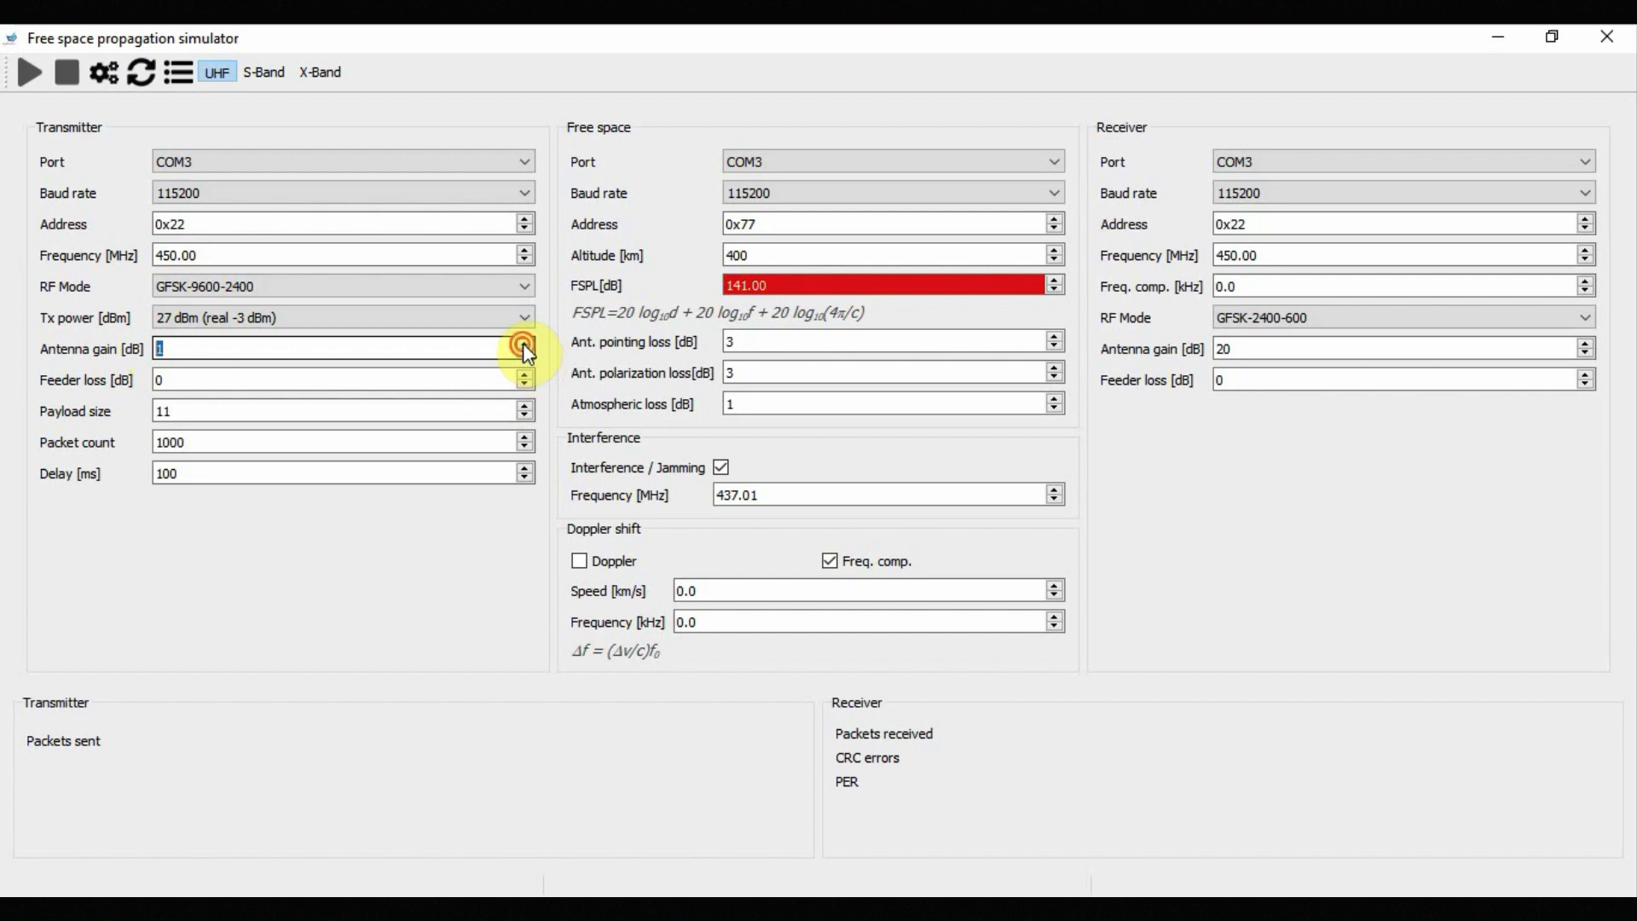
# - Set the transmitter's antenna gain to 2 dB and its feeder loss to 0 dB
pyautogui.click(437, 348)
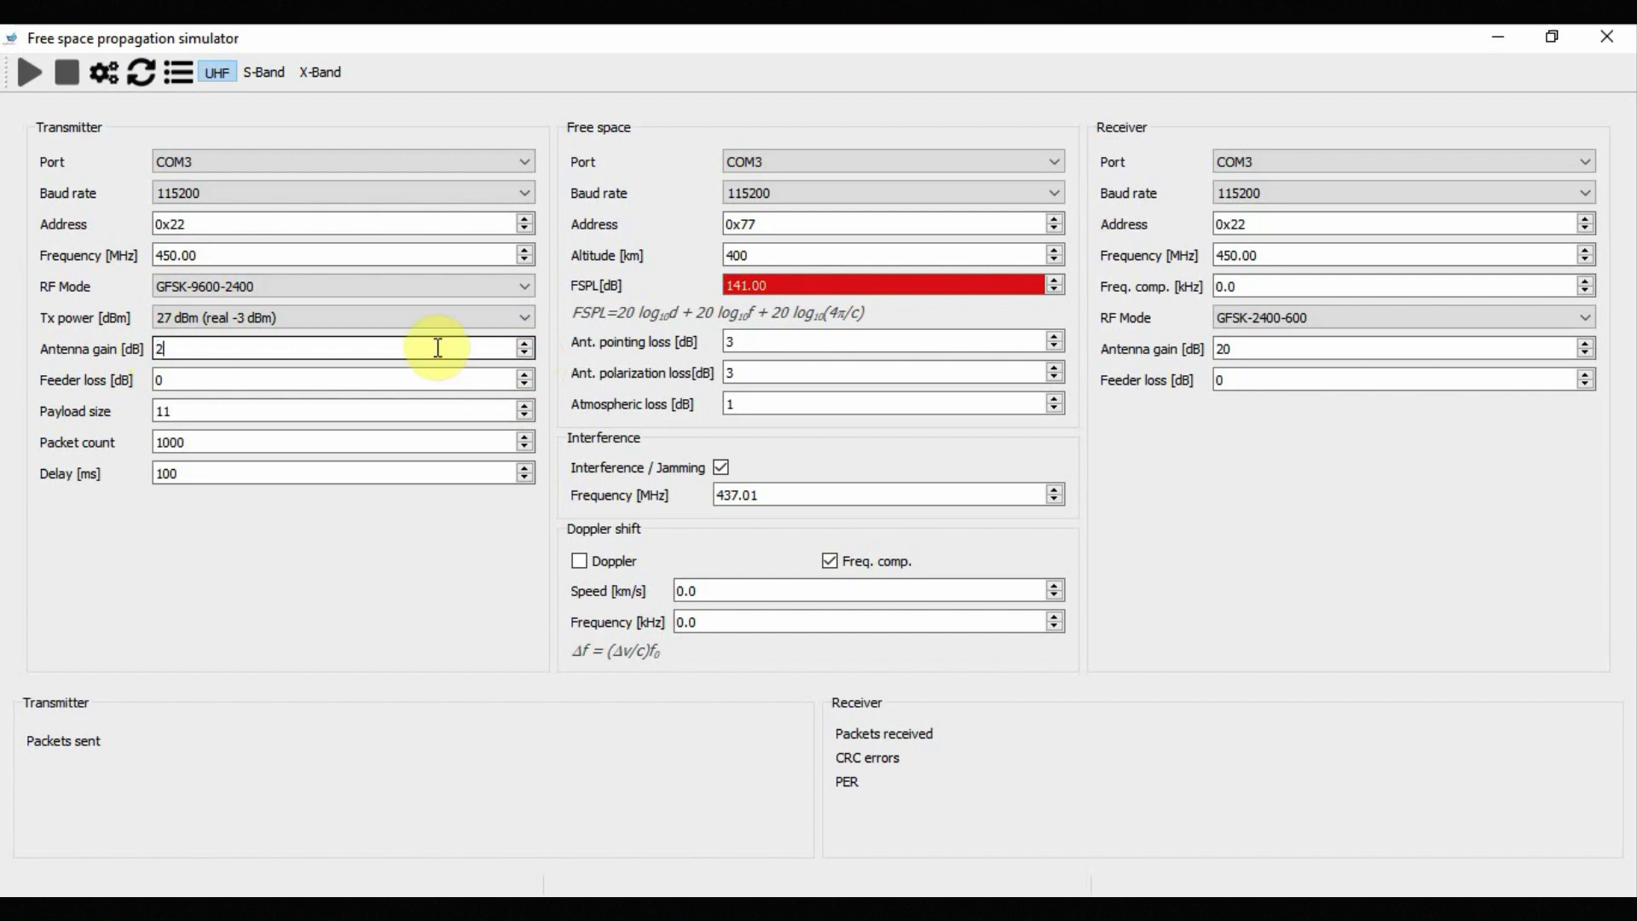
pyautogui.click(407, 378)
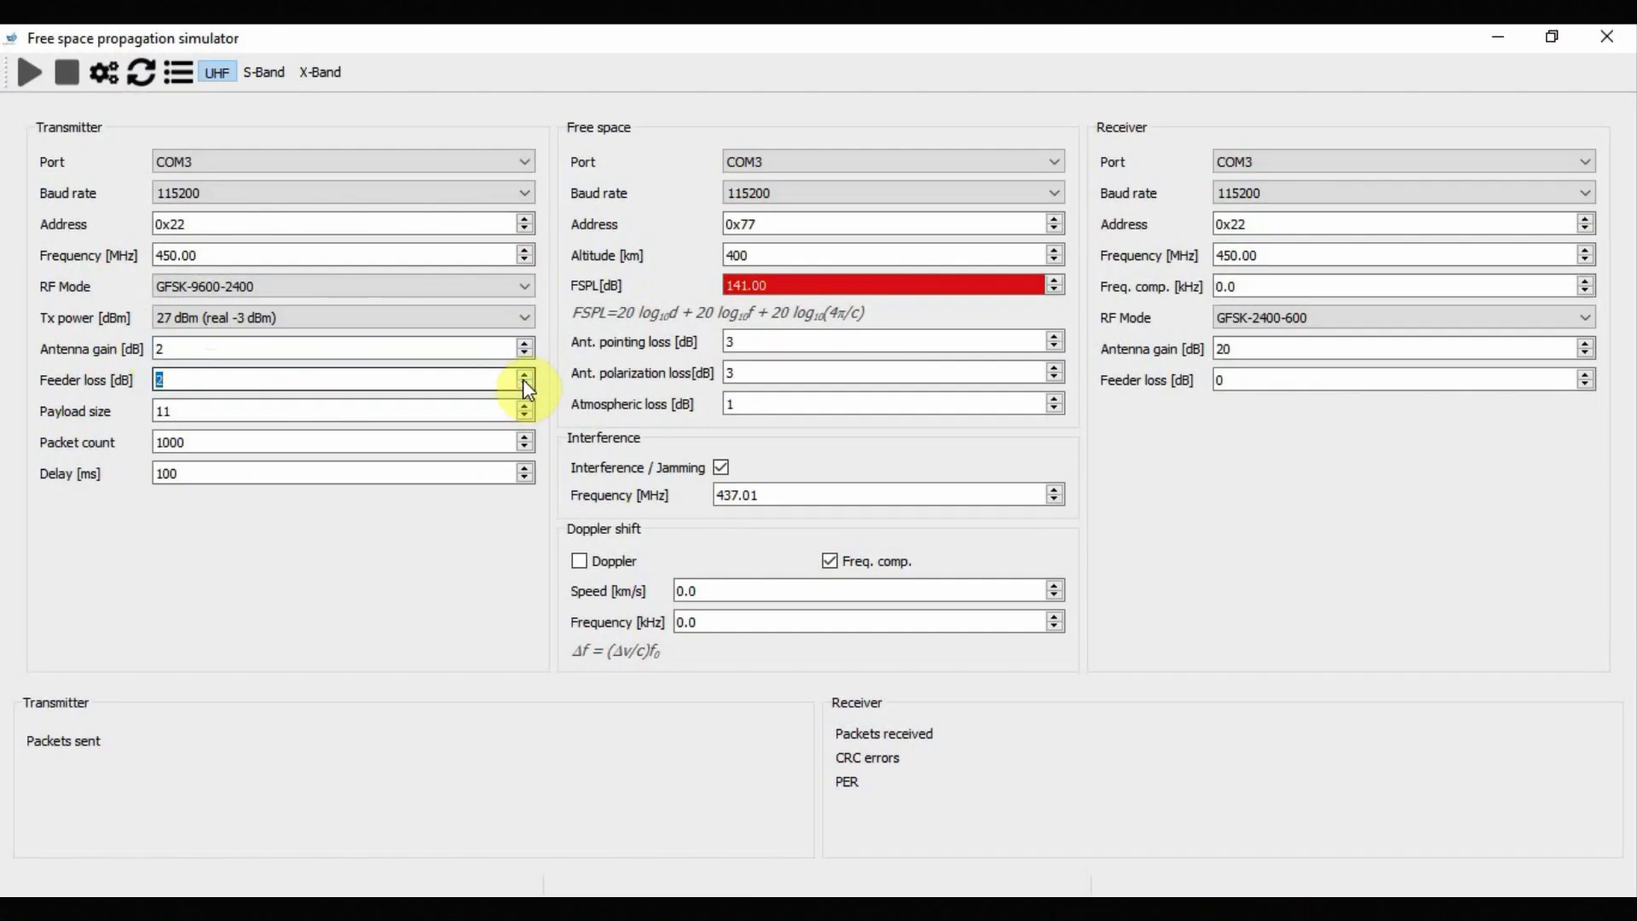
pyautogui.click(264, 72)
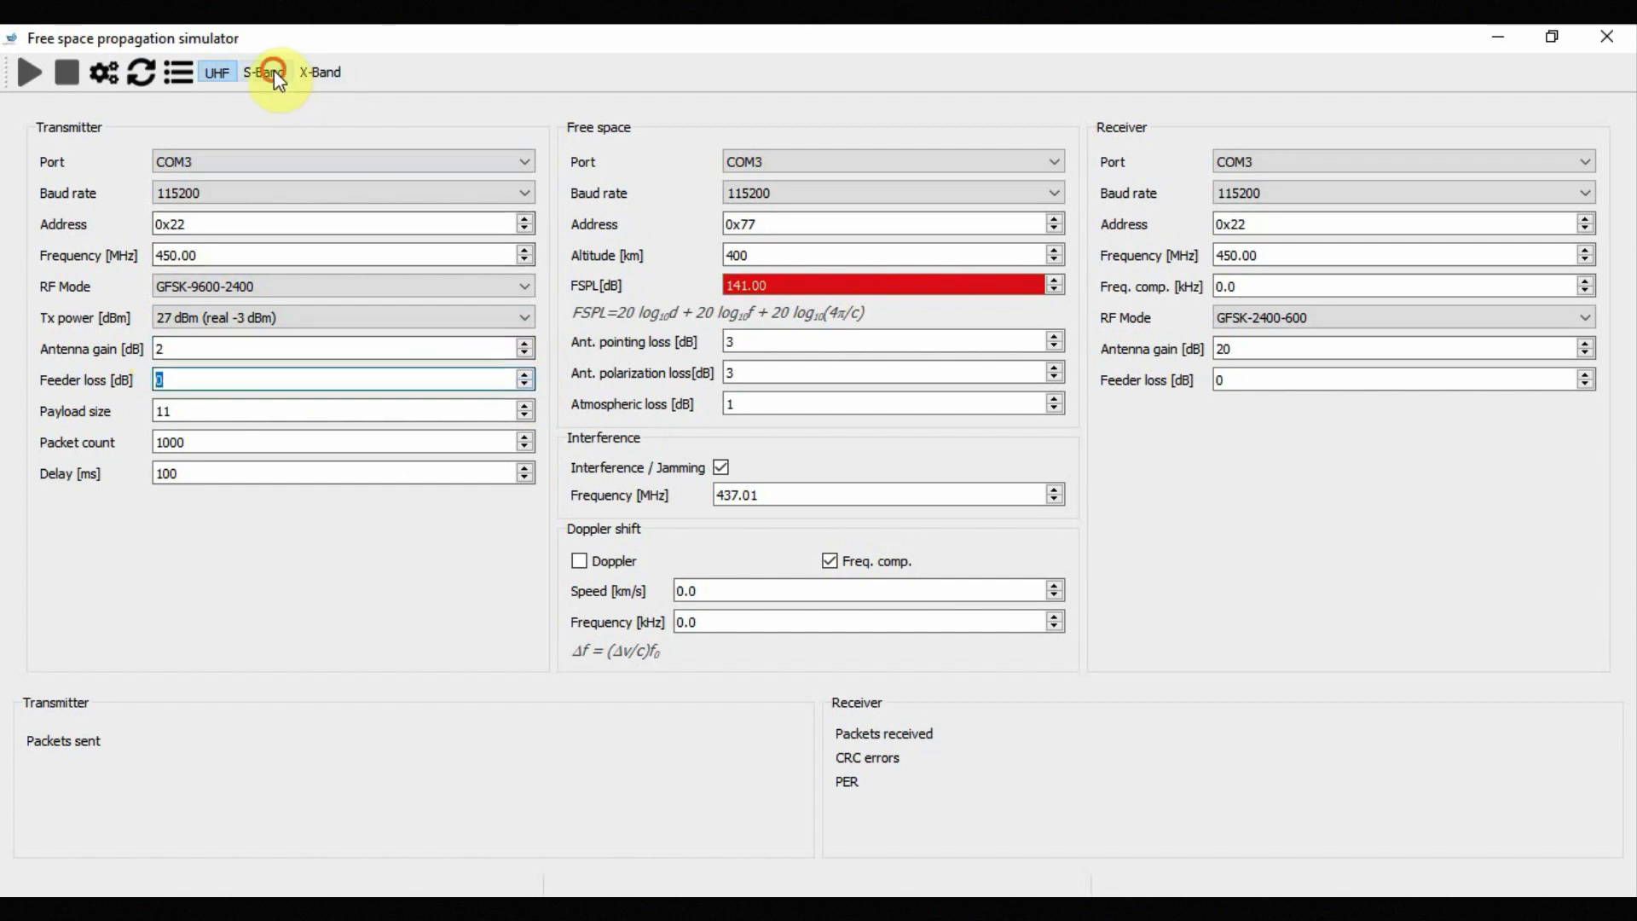
pyautogui.click(525, 375)
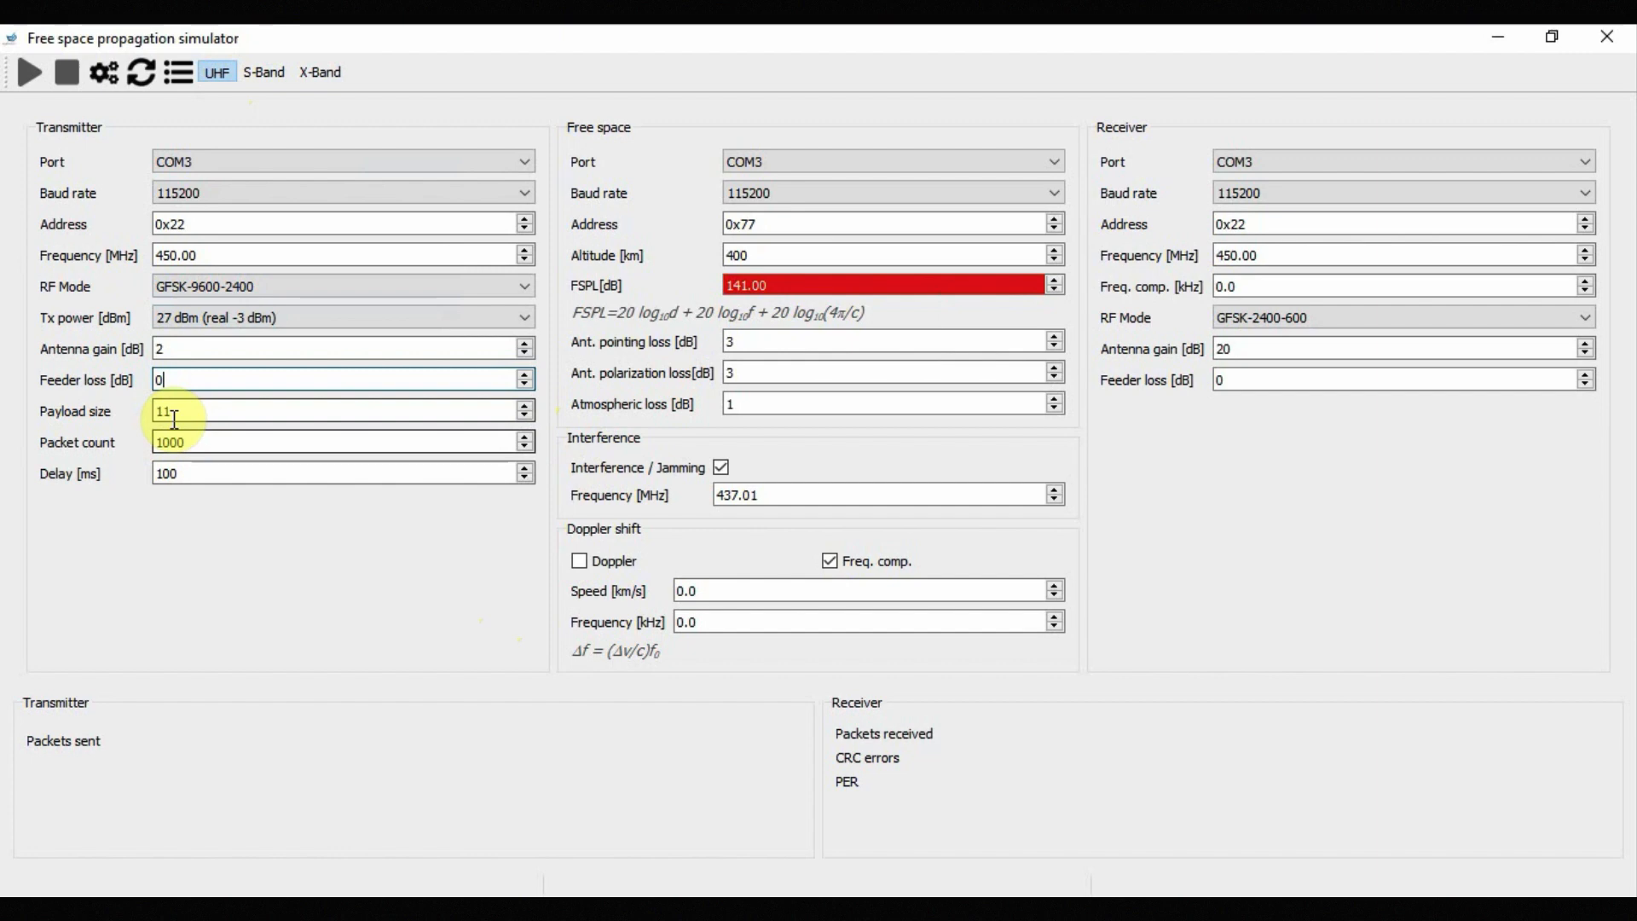
# - Set the transmitter's payload size to 12 and its delay to 5 ms
pyautogui.moveTo(175, 417); pyautogui.dragTo(128, 409)
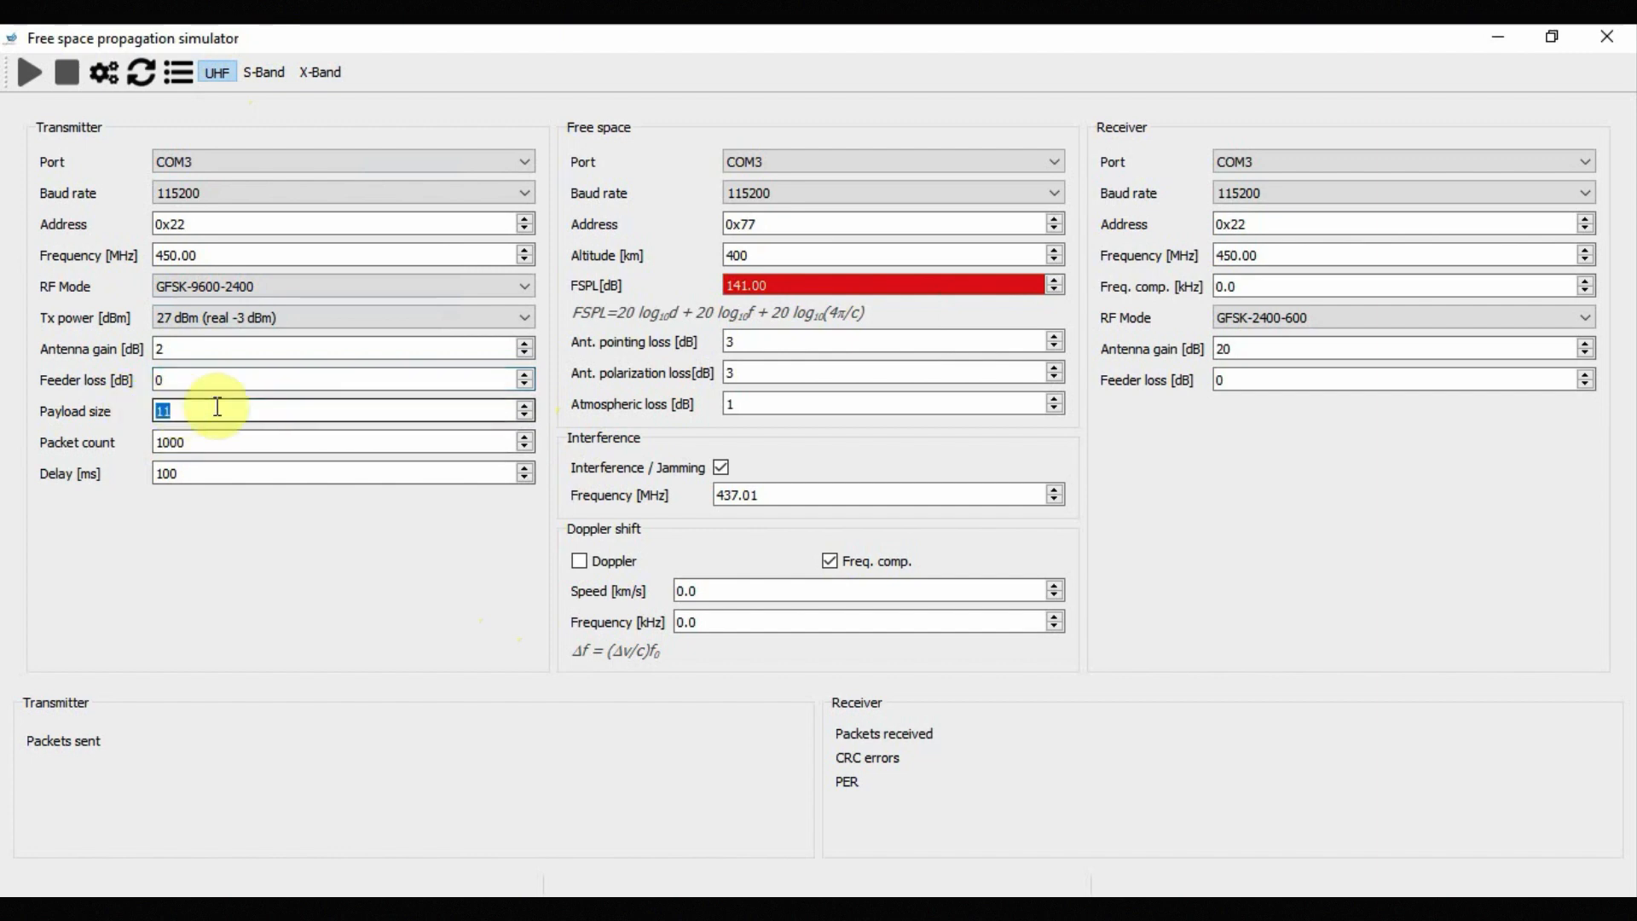
pyautogui.click(349, 441)
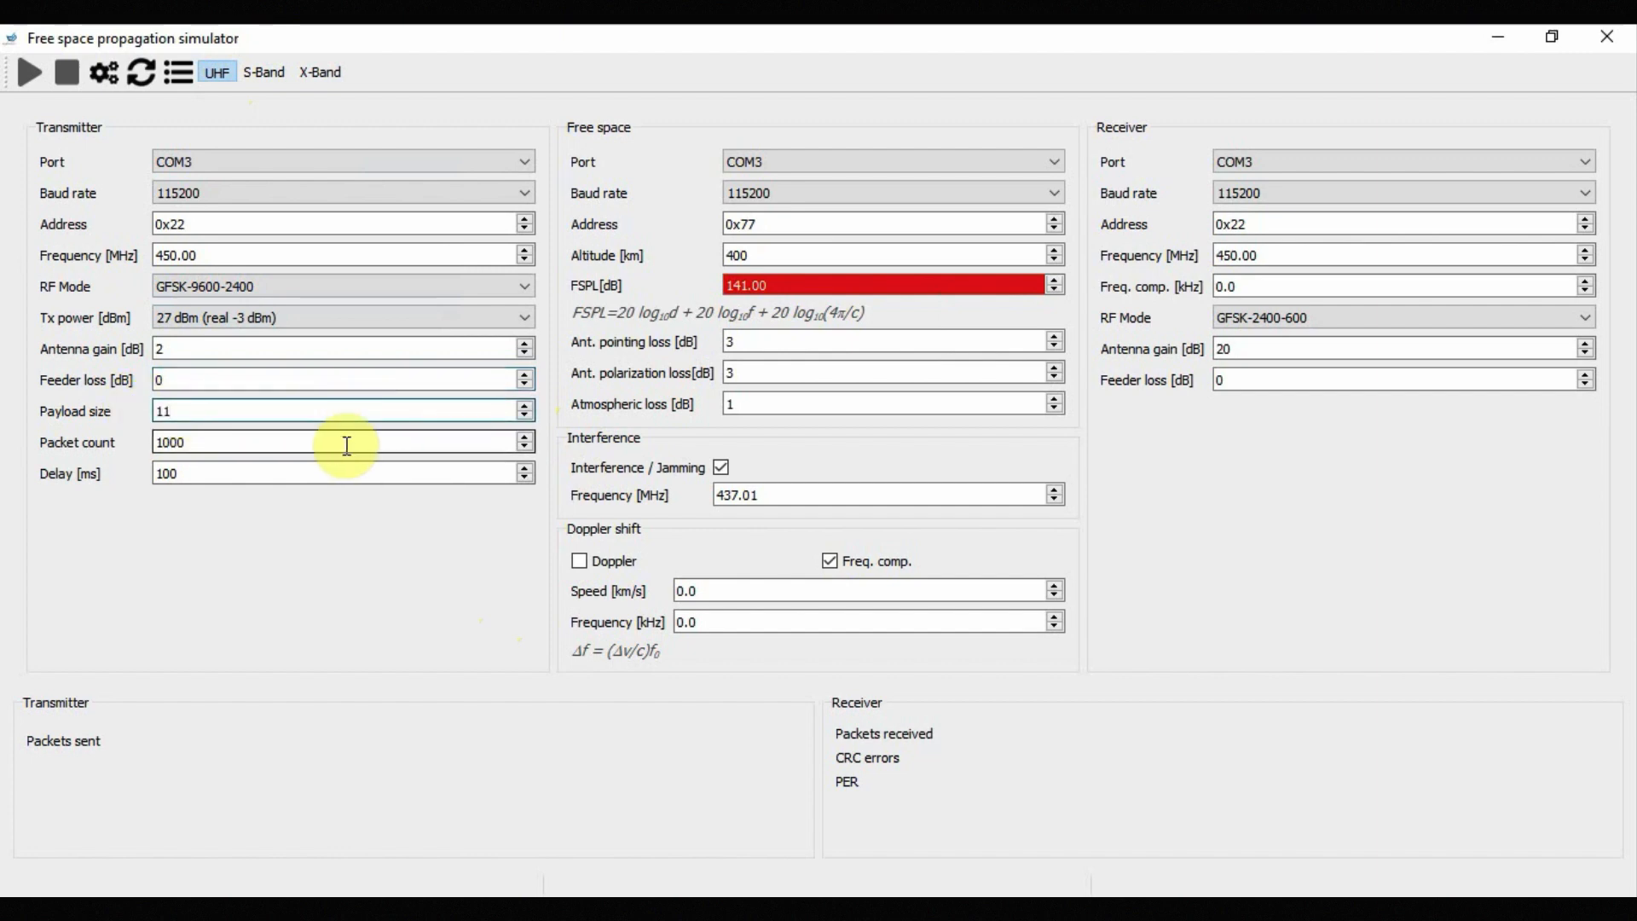
pyautogui.doubleClick(180, 452)
pyautogui.click(336, 438)
pyautogui.moveTo(317, 464); pyautogui.dragTo(102, 476)
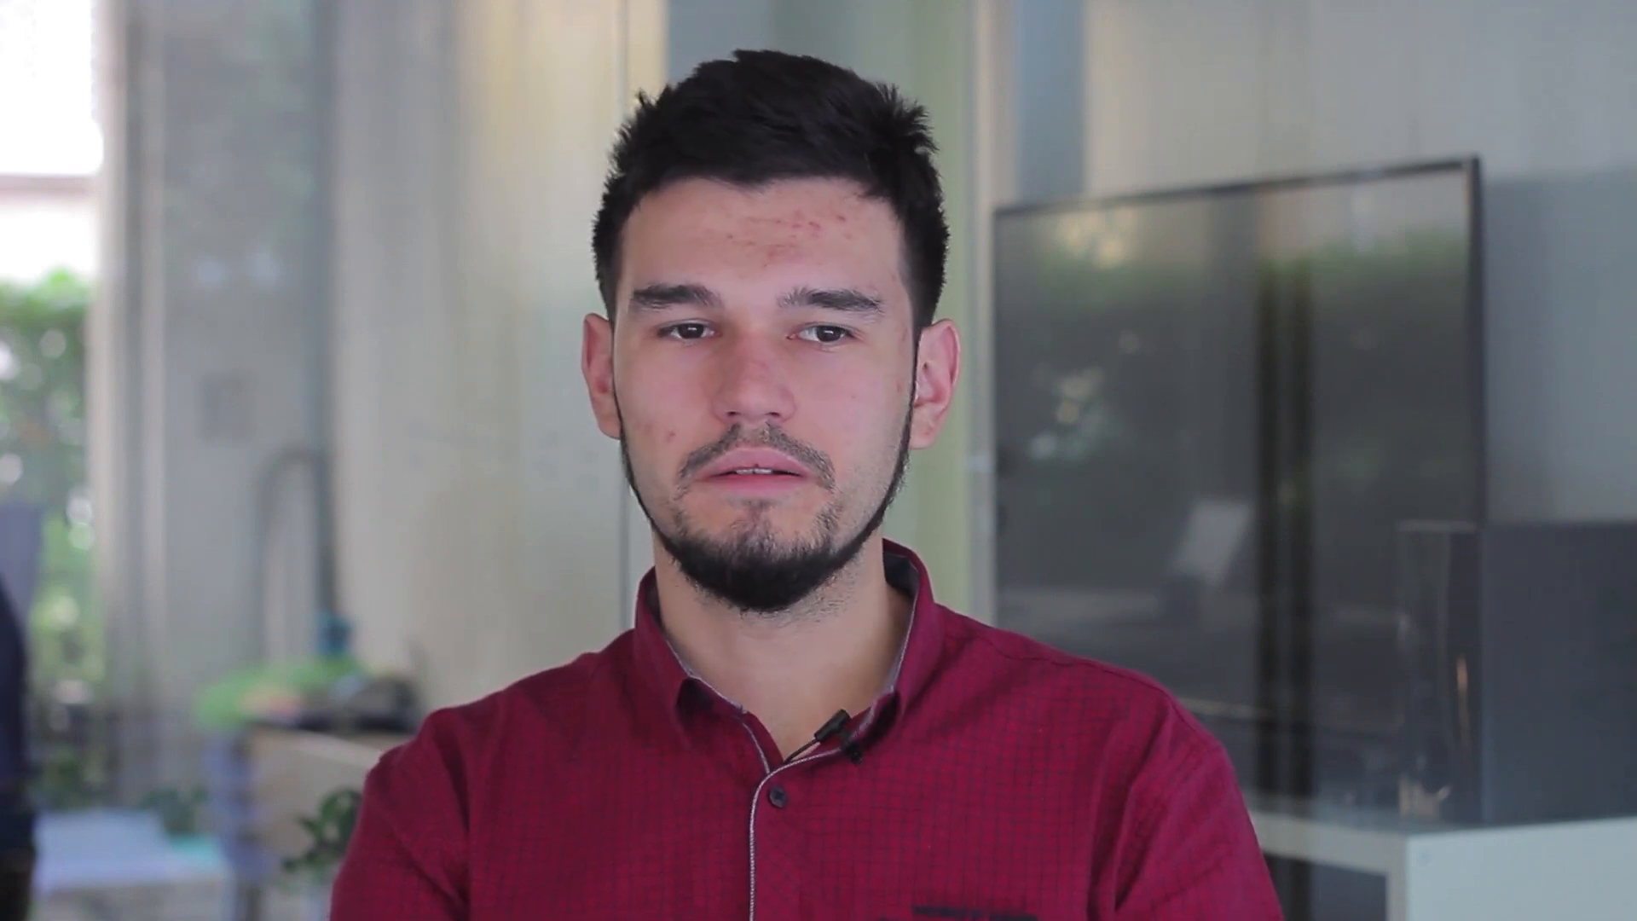
pyautogui.write('10')
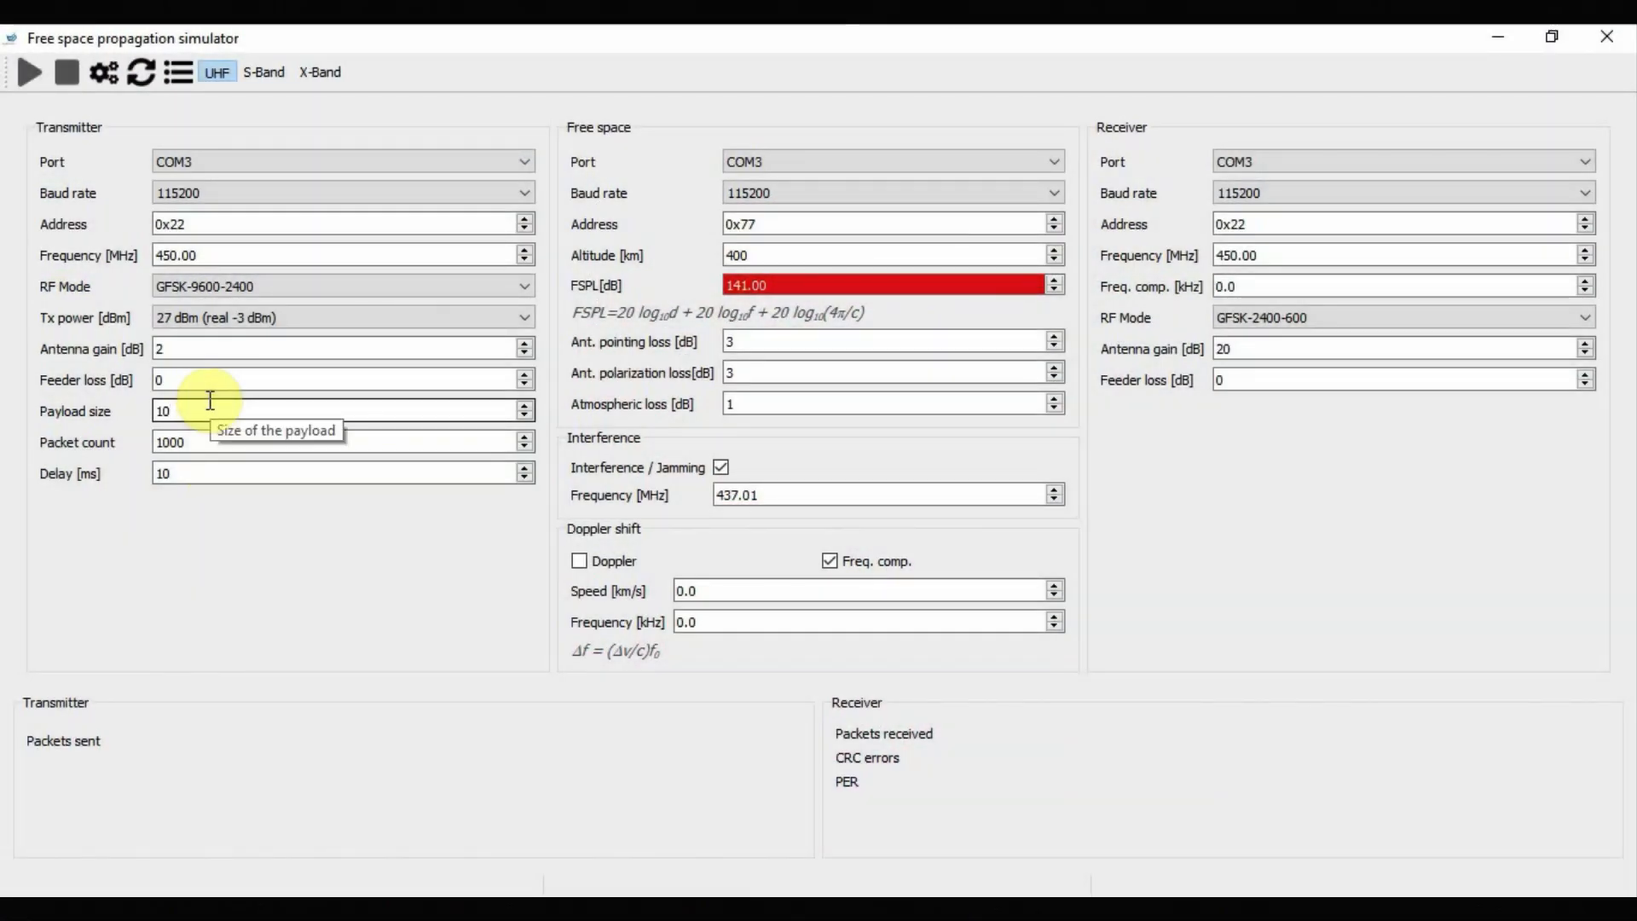
pyautogui.click(222, 473)
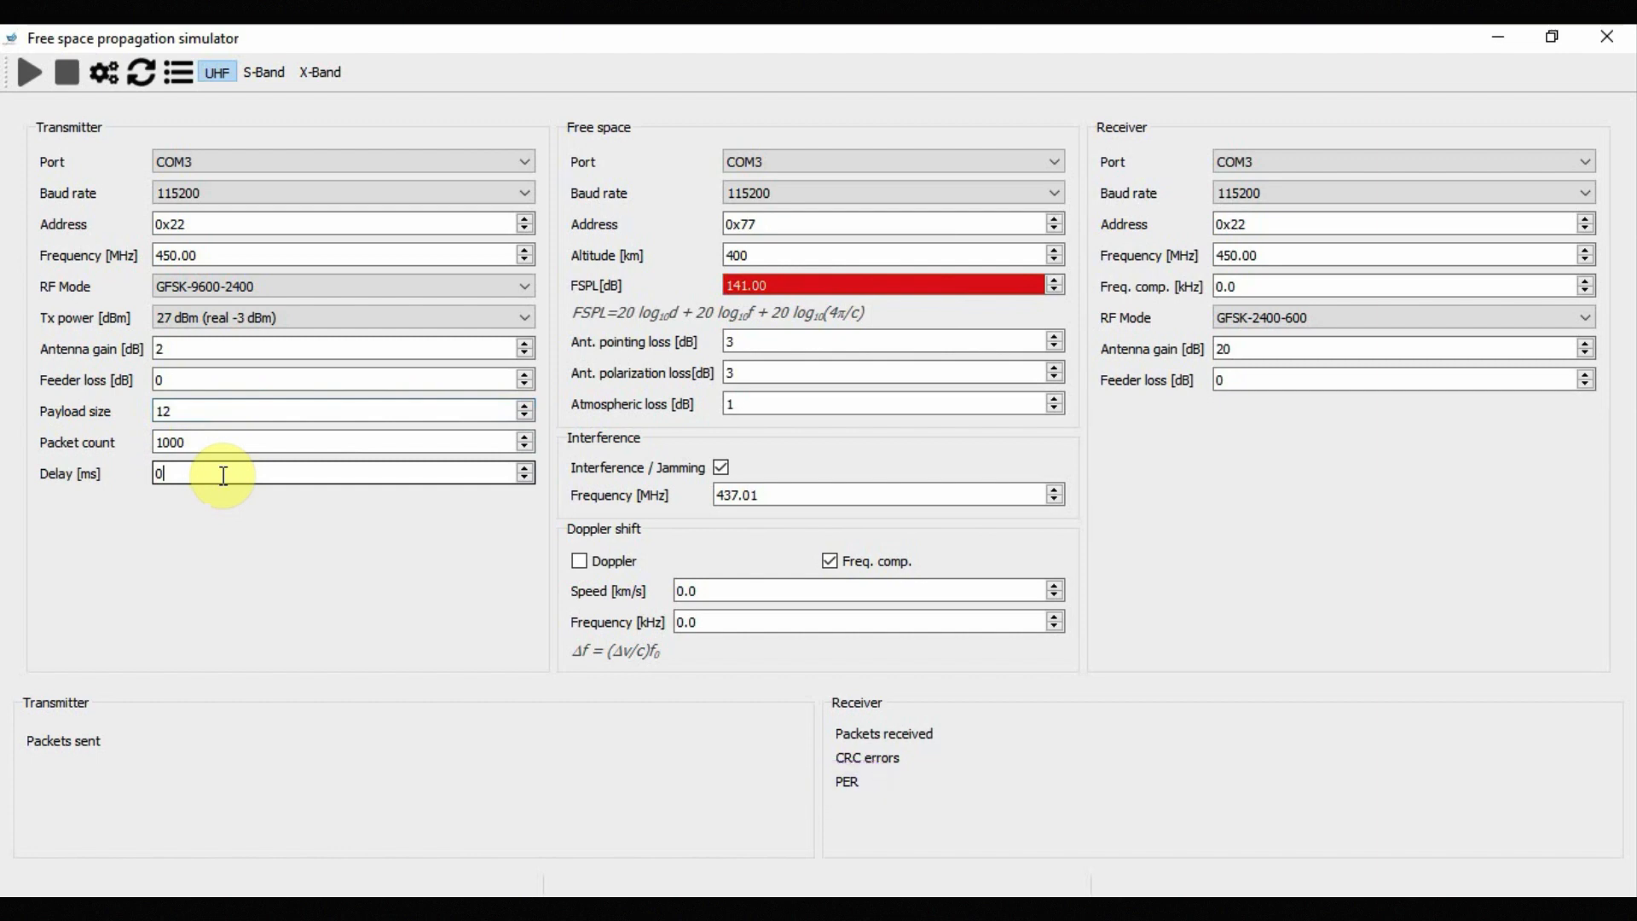
pyautogui.press('BackSpace')
pyautogui.write('5')
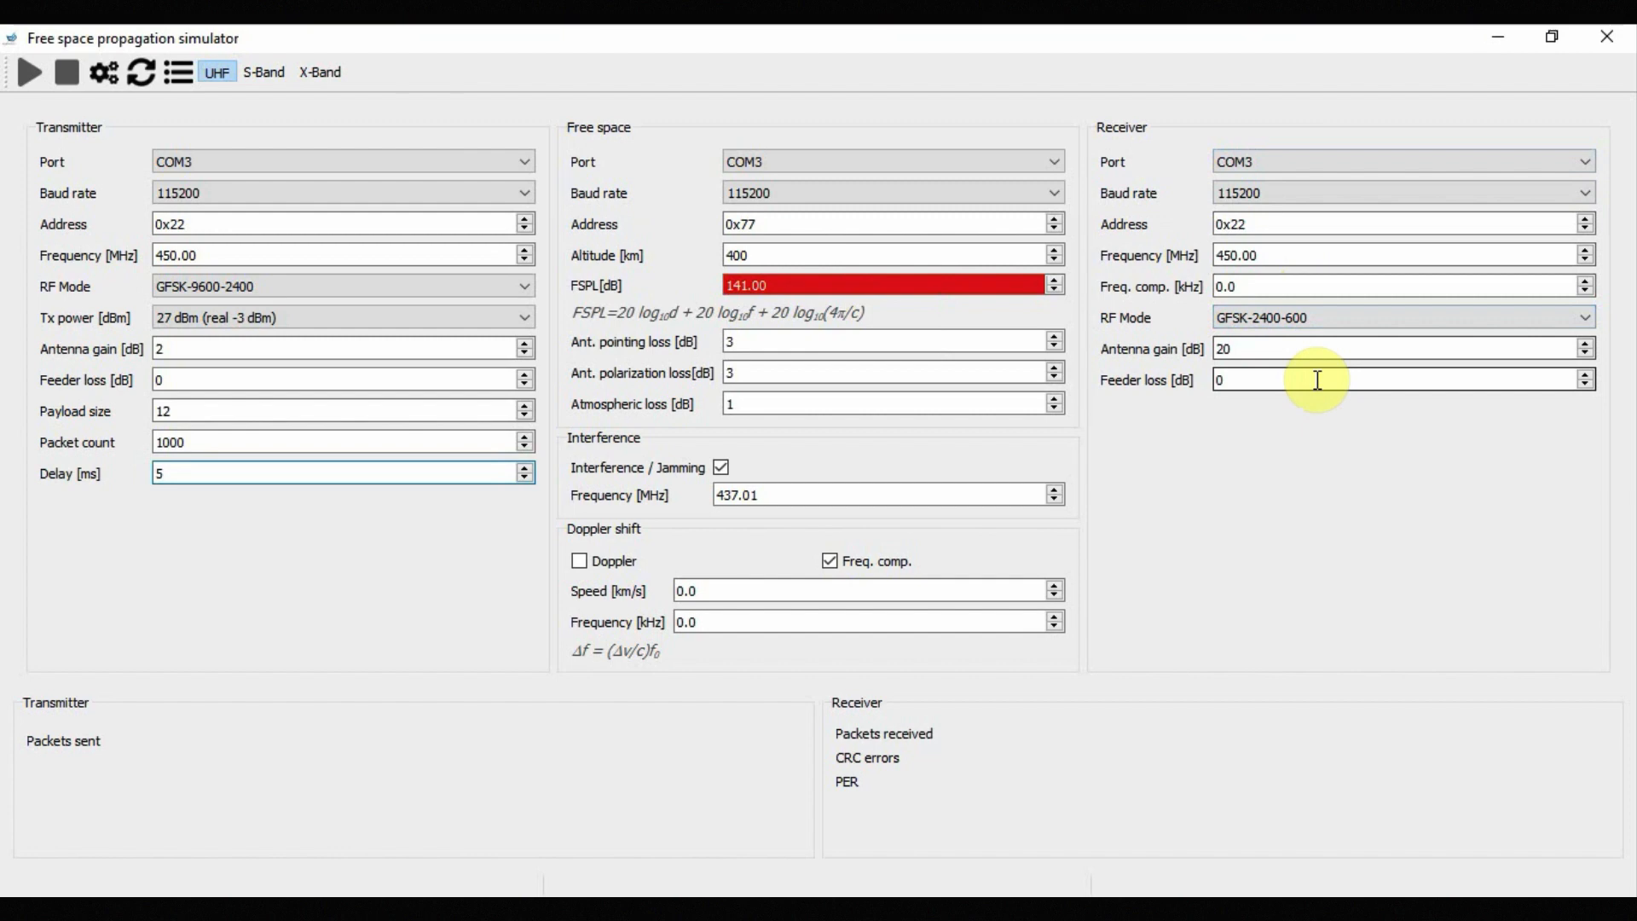
# - Examine the receiver's frequency, frequency compensation, antenna gain and feeder loss settings, and compare its frequency with the transmitter's
pyautogui.doubleClick(1321, 261)
pyautogui.click(1297, 264)
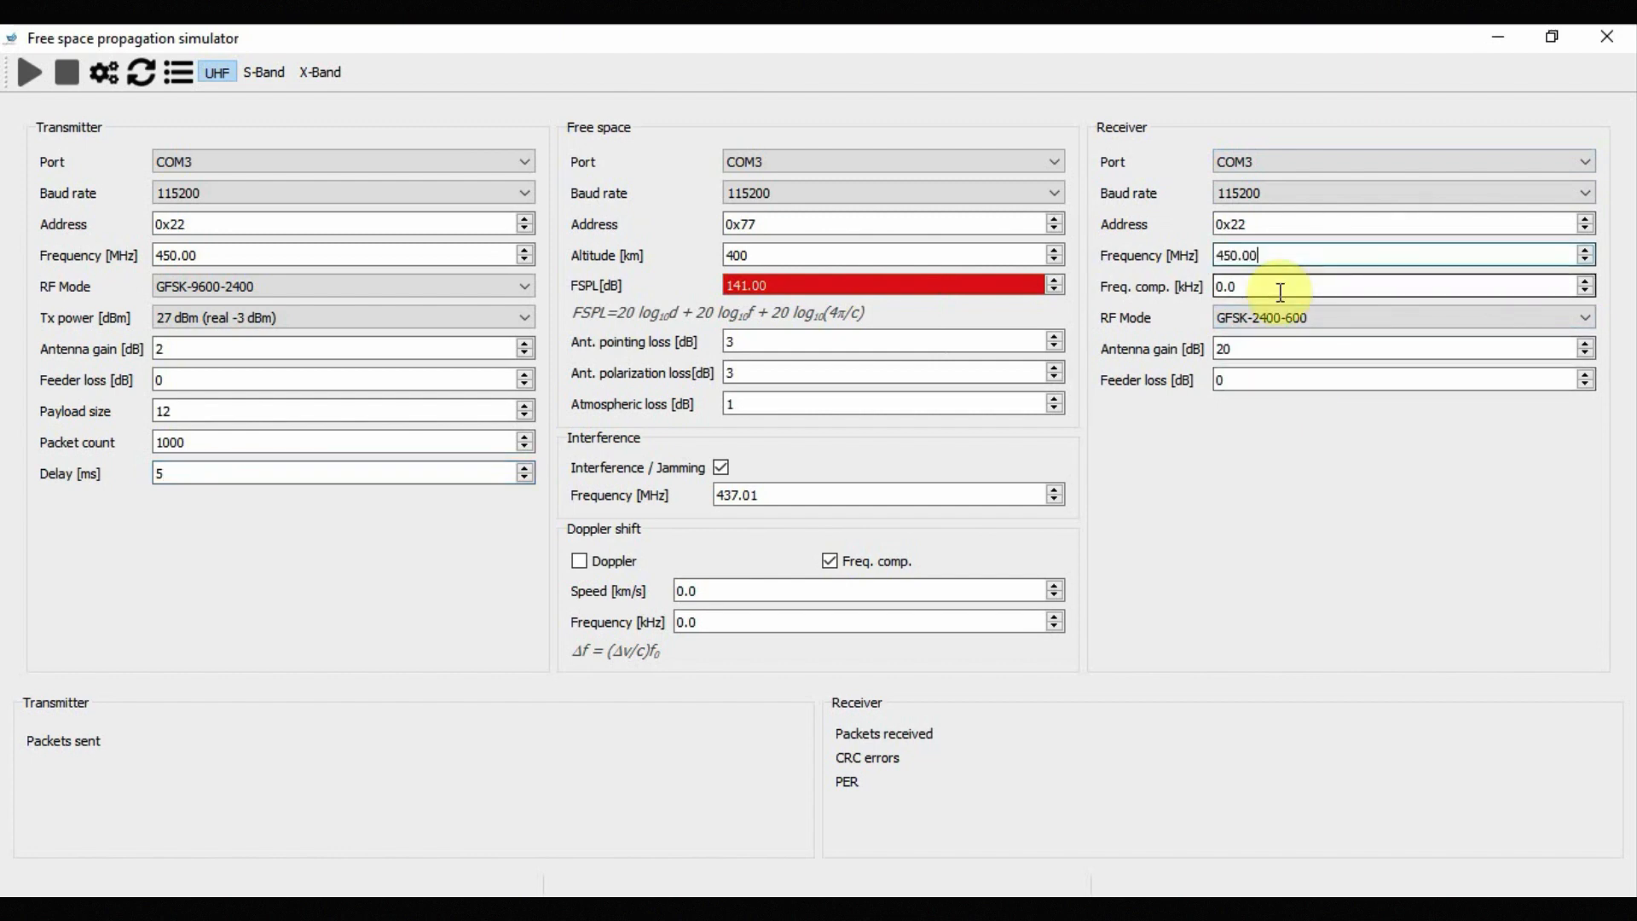
pyautogui.click(1295, 342)
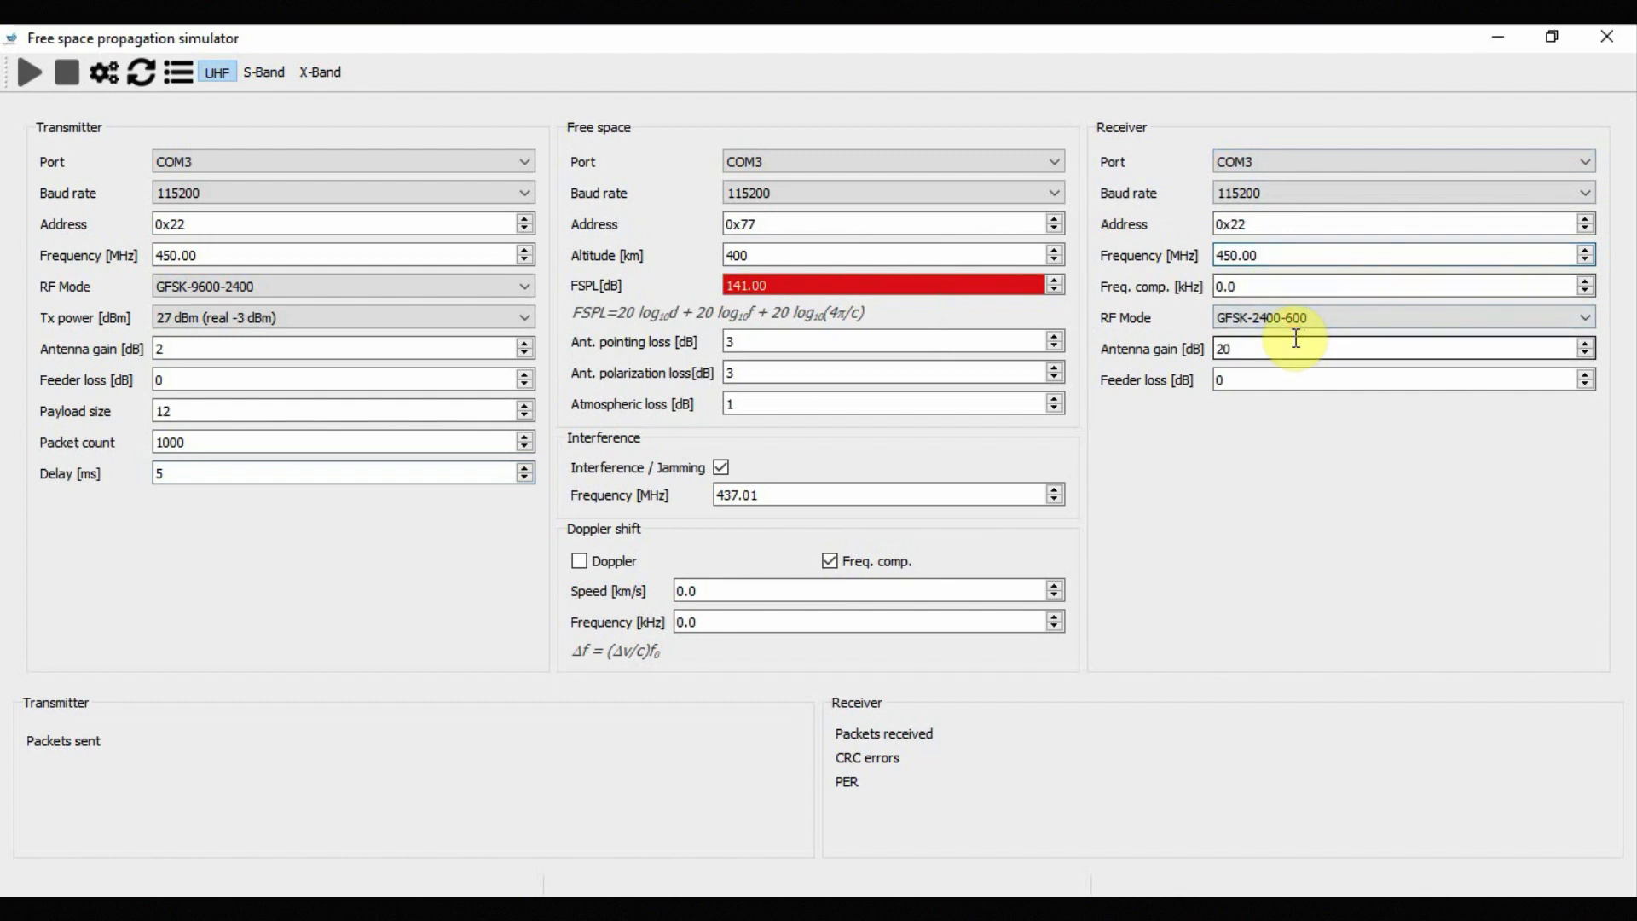
pyautogui.click(1285, 377)
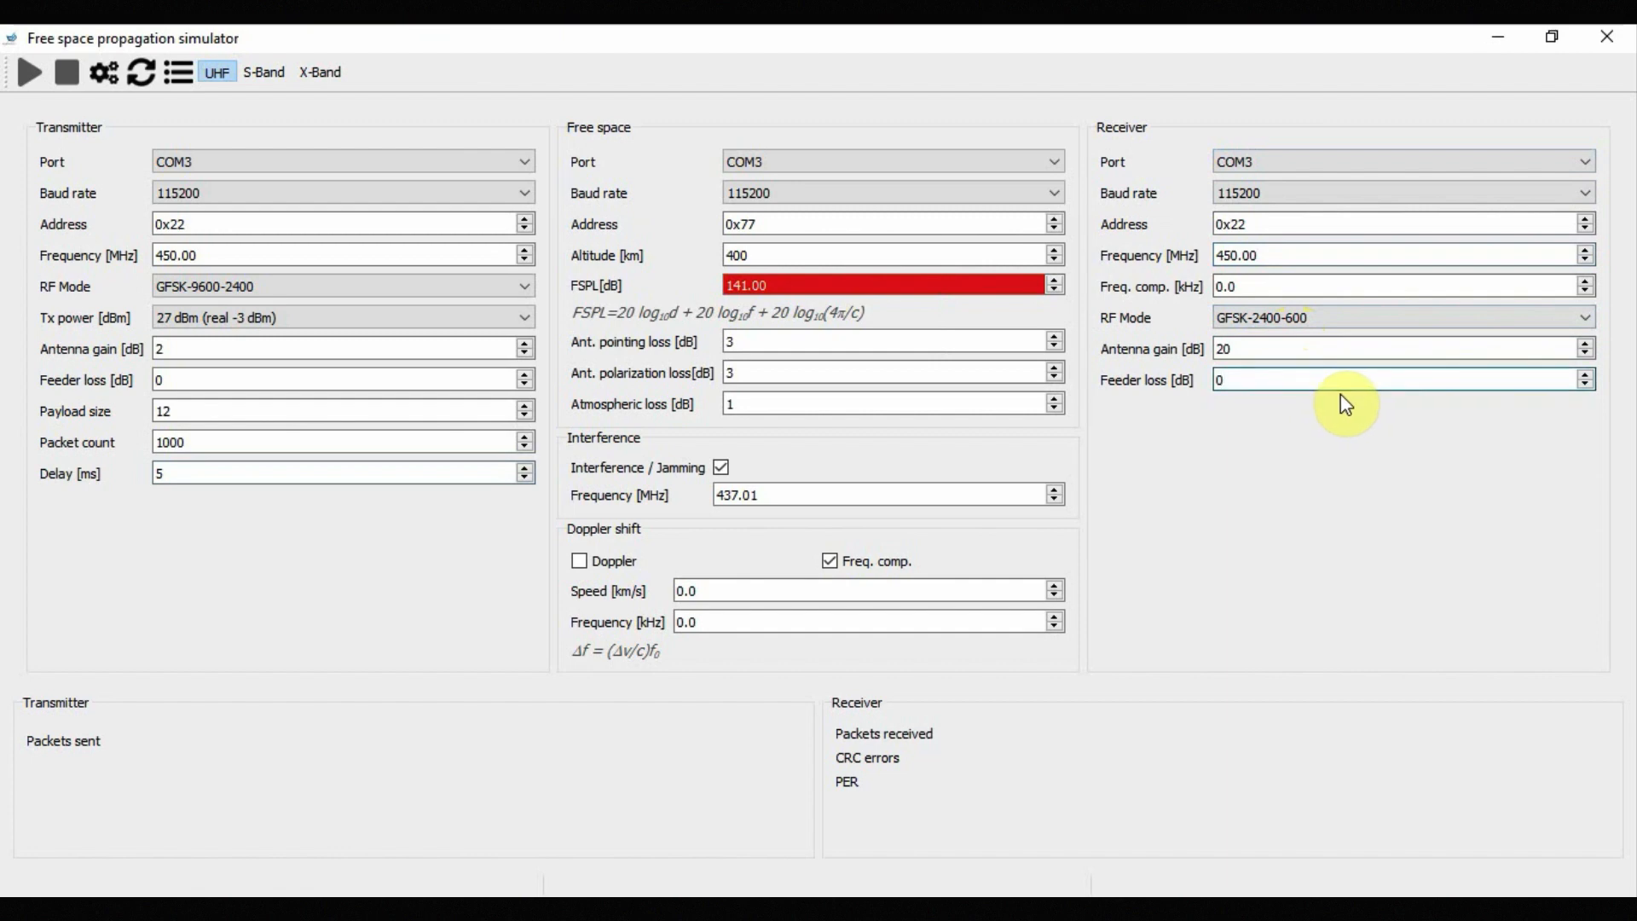
pyautogui.click(1289, 290)
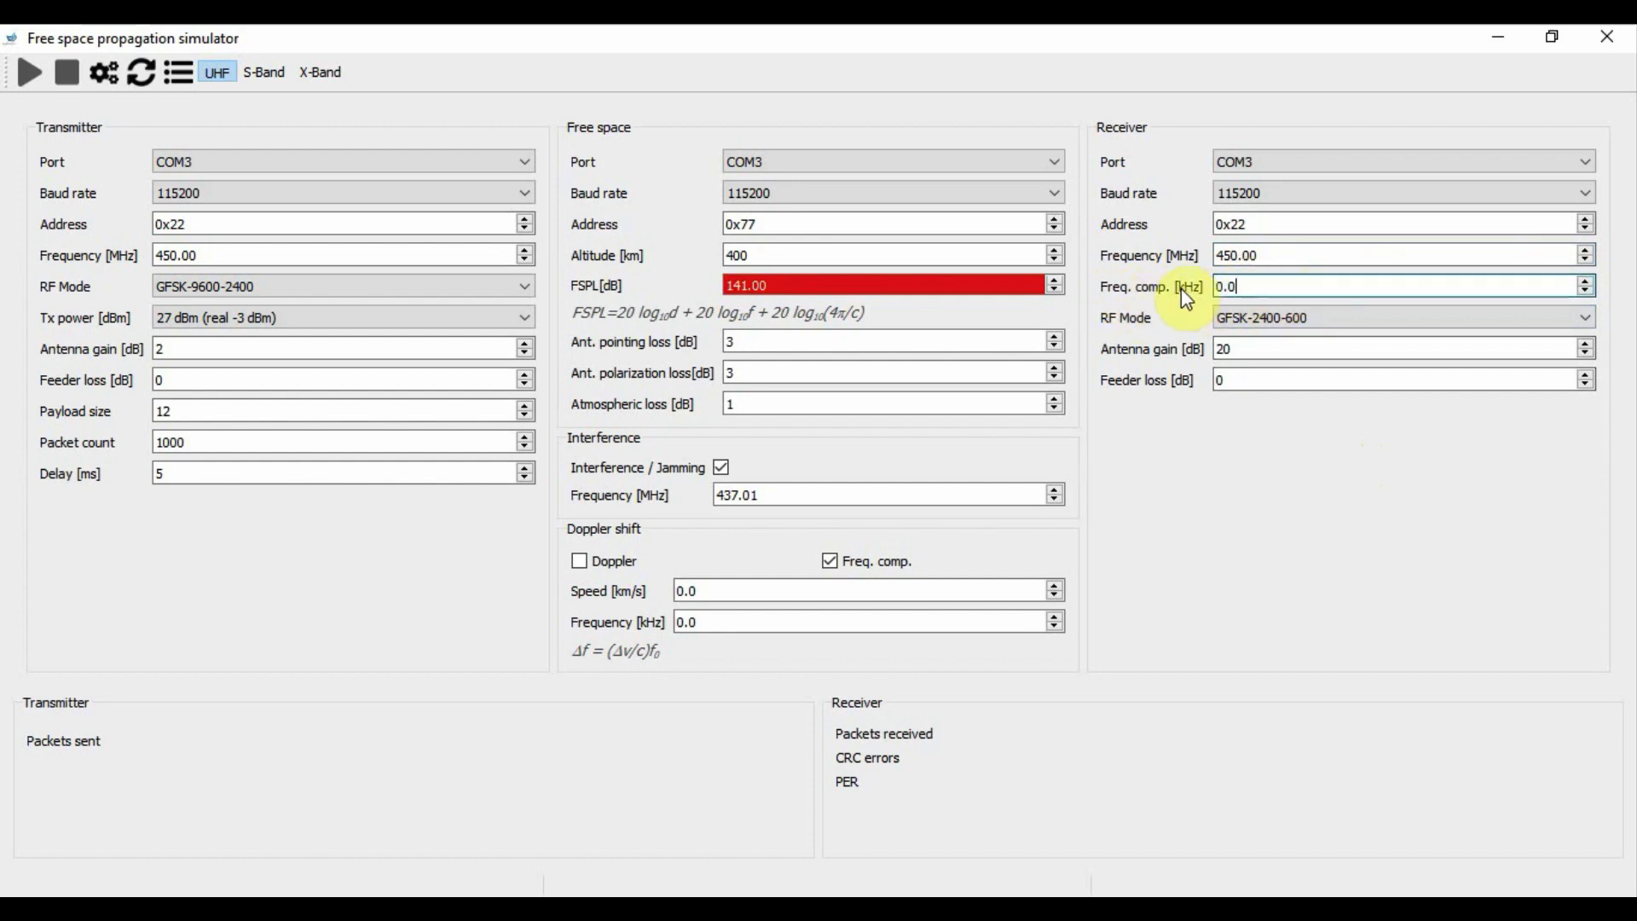
pyautogui.doubleClick(1259, 292)
pyautogui.tripleClick(1259, 291)
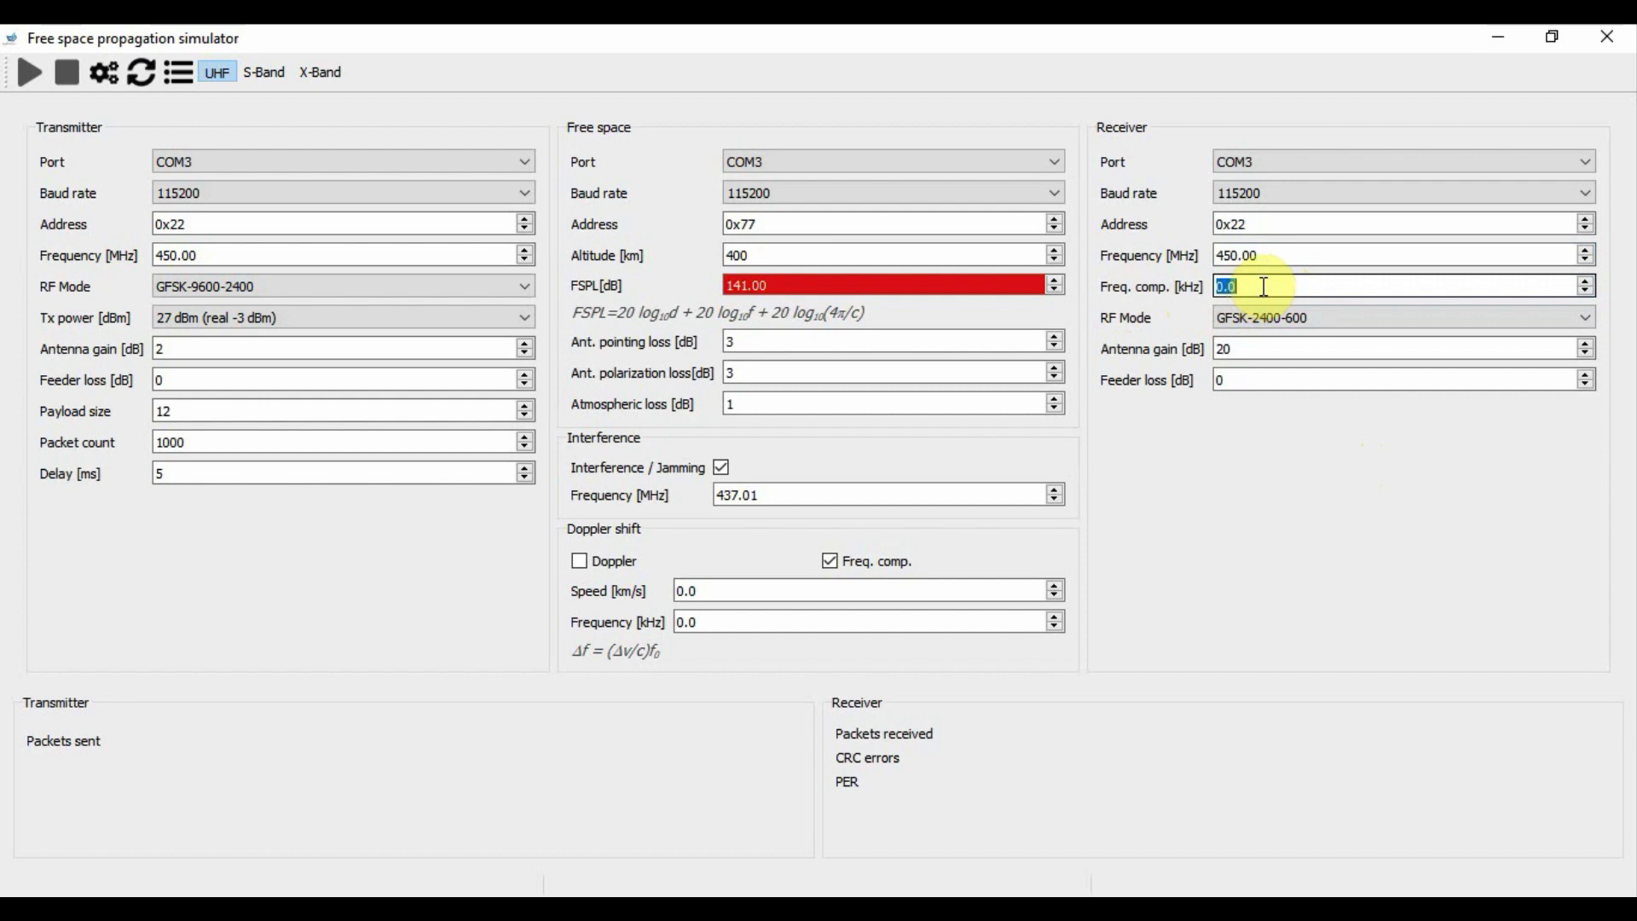
pyautogui.click(1264, 287)
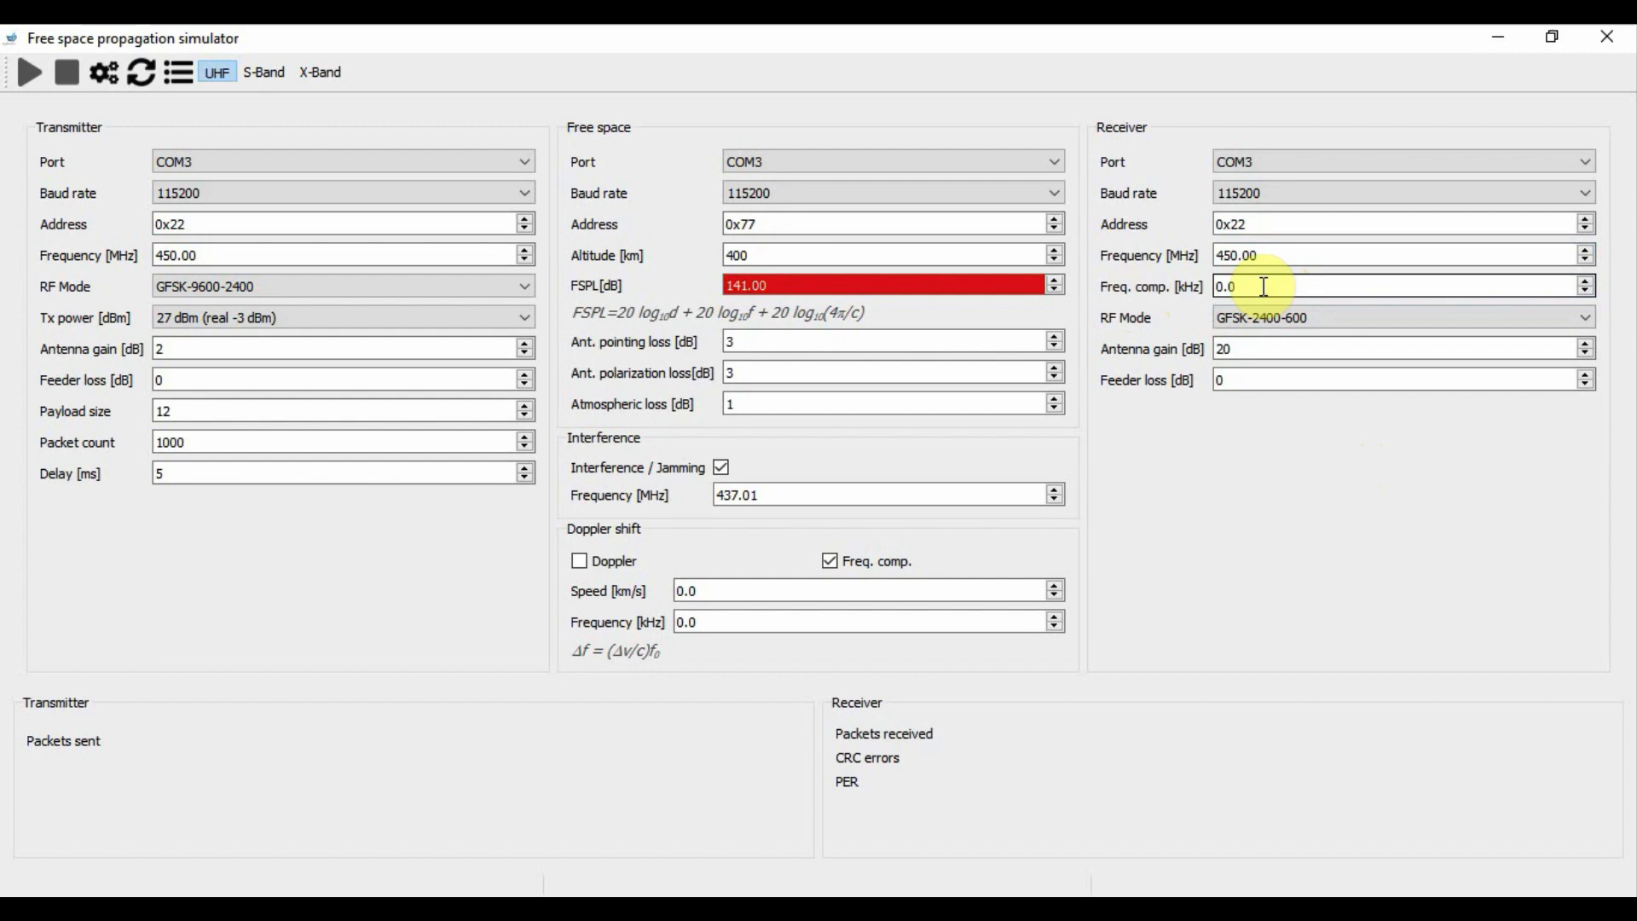
pyautogui.doubleClick(1251, 287)
pyautogui.click(1287, 257)
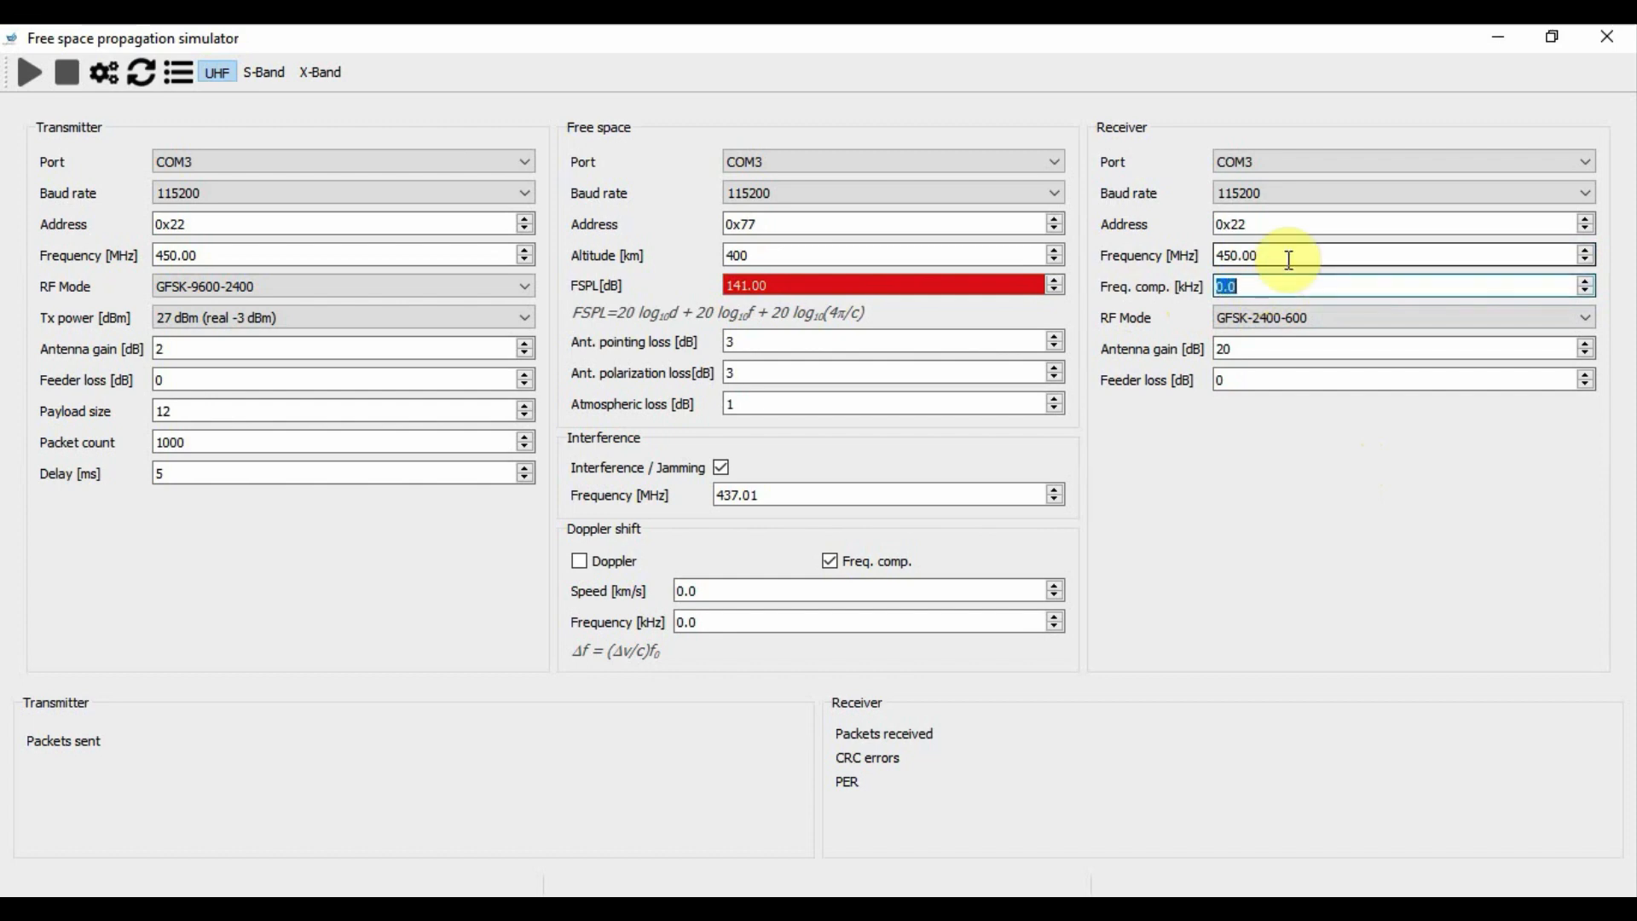
pyautogui.doubleClick(1287, 260)
pyautogui.click(1254, 281)
pyautogui.click(1287, 256)
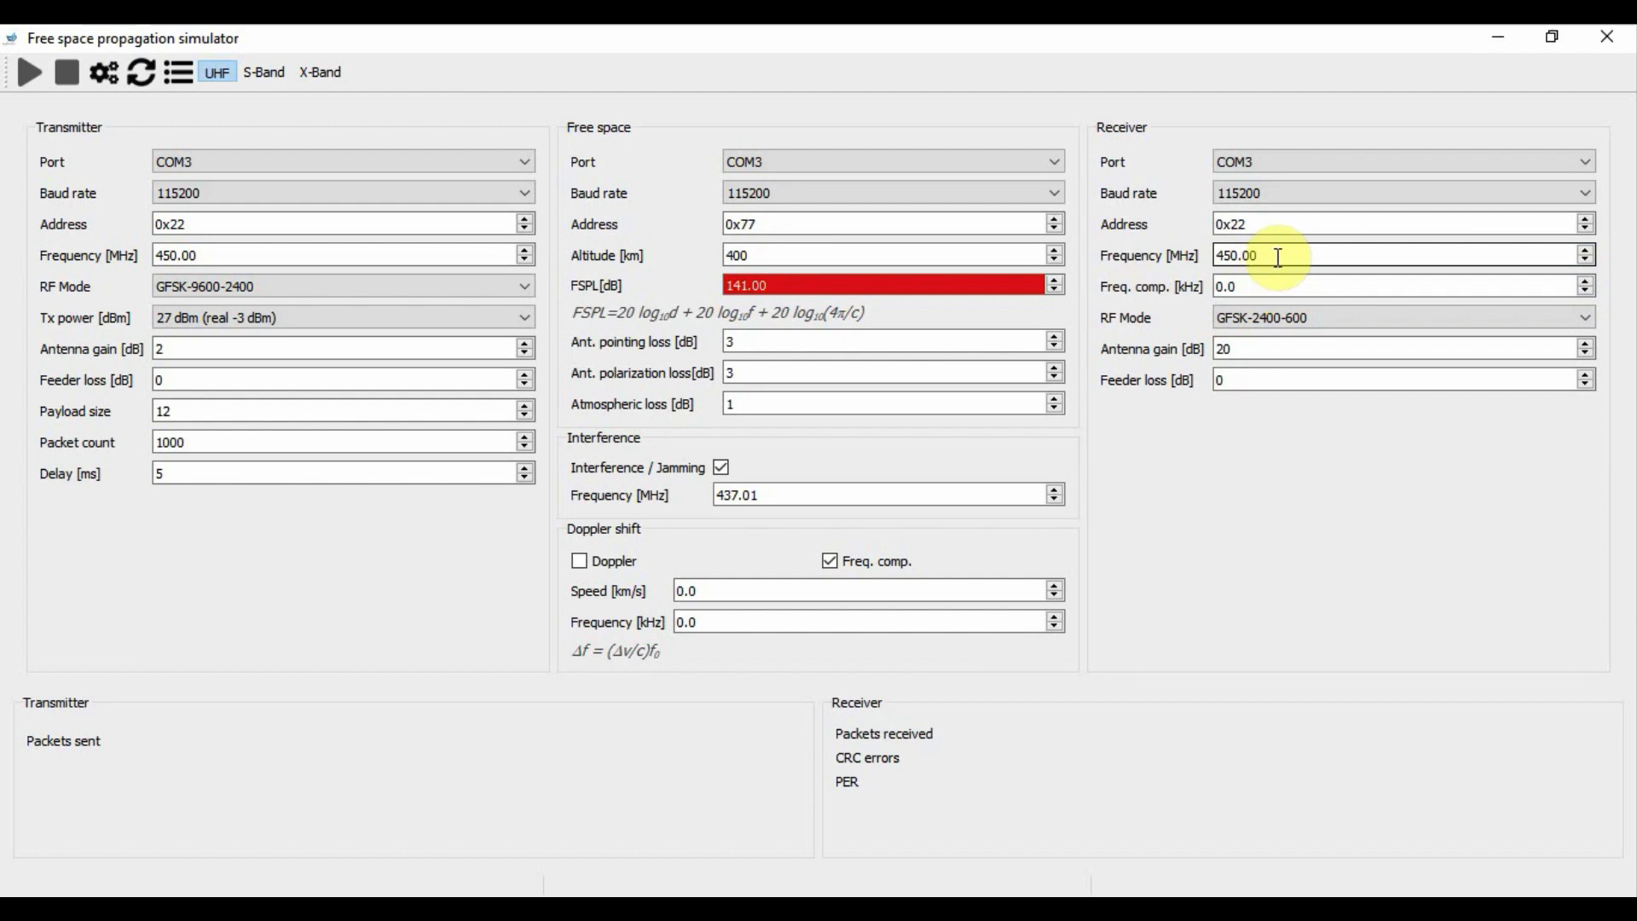
pyautogui.click(1249, 285)
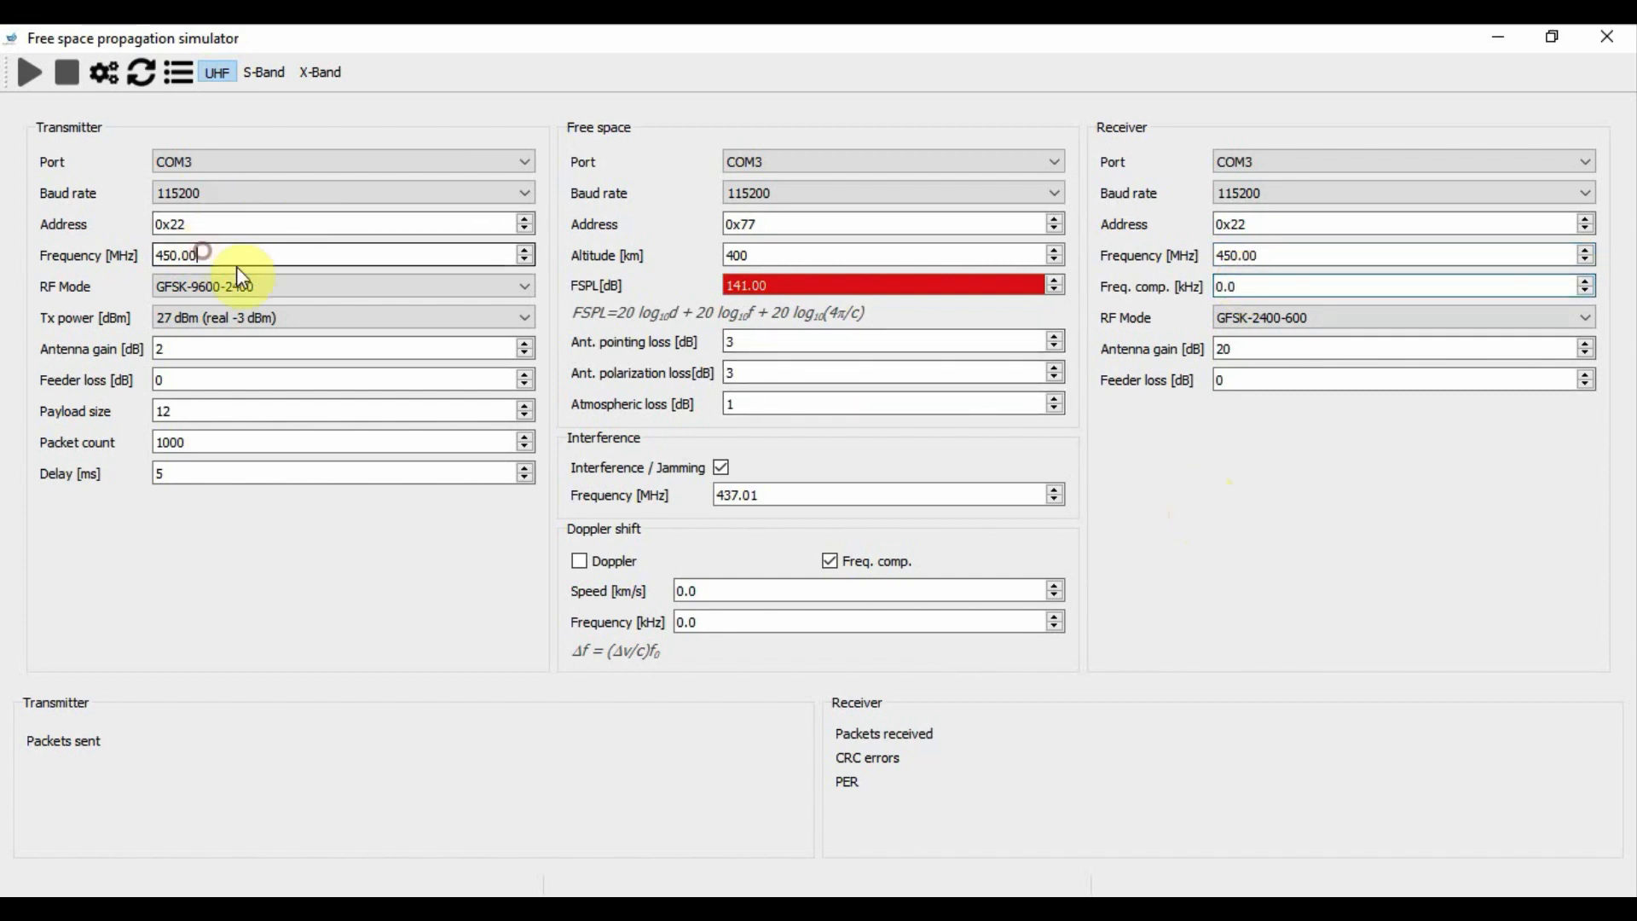
pyautogui.click(170, 256)
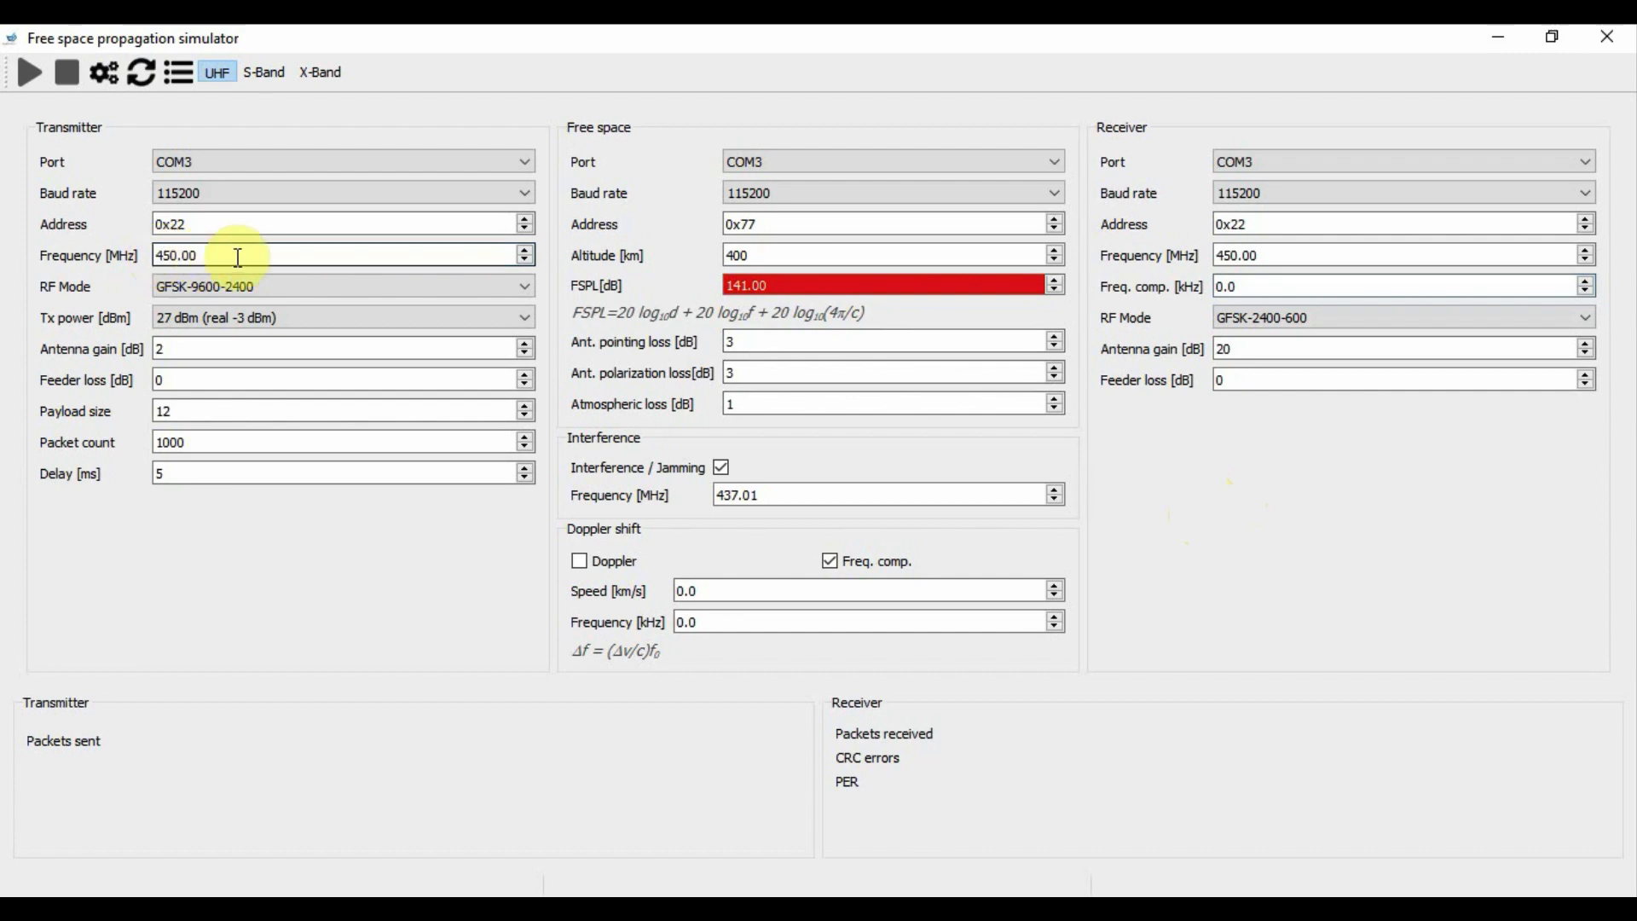
# - Set the receiver's frequency to 449.00 MHz and its RF mode to GFSK-9600-2400
pyautogui.click(1239, 255)
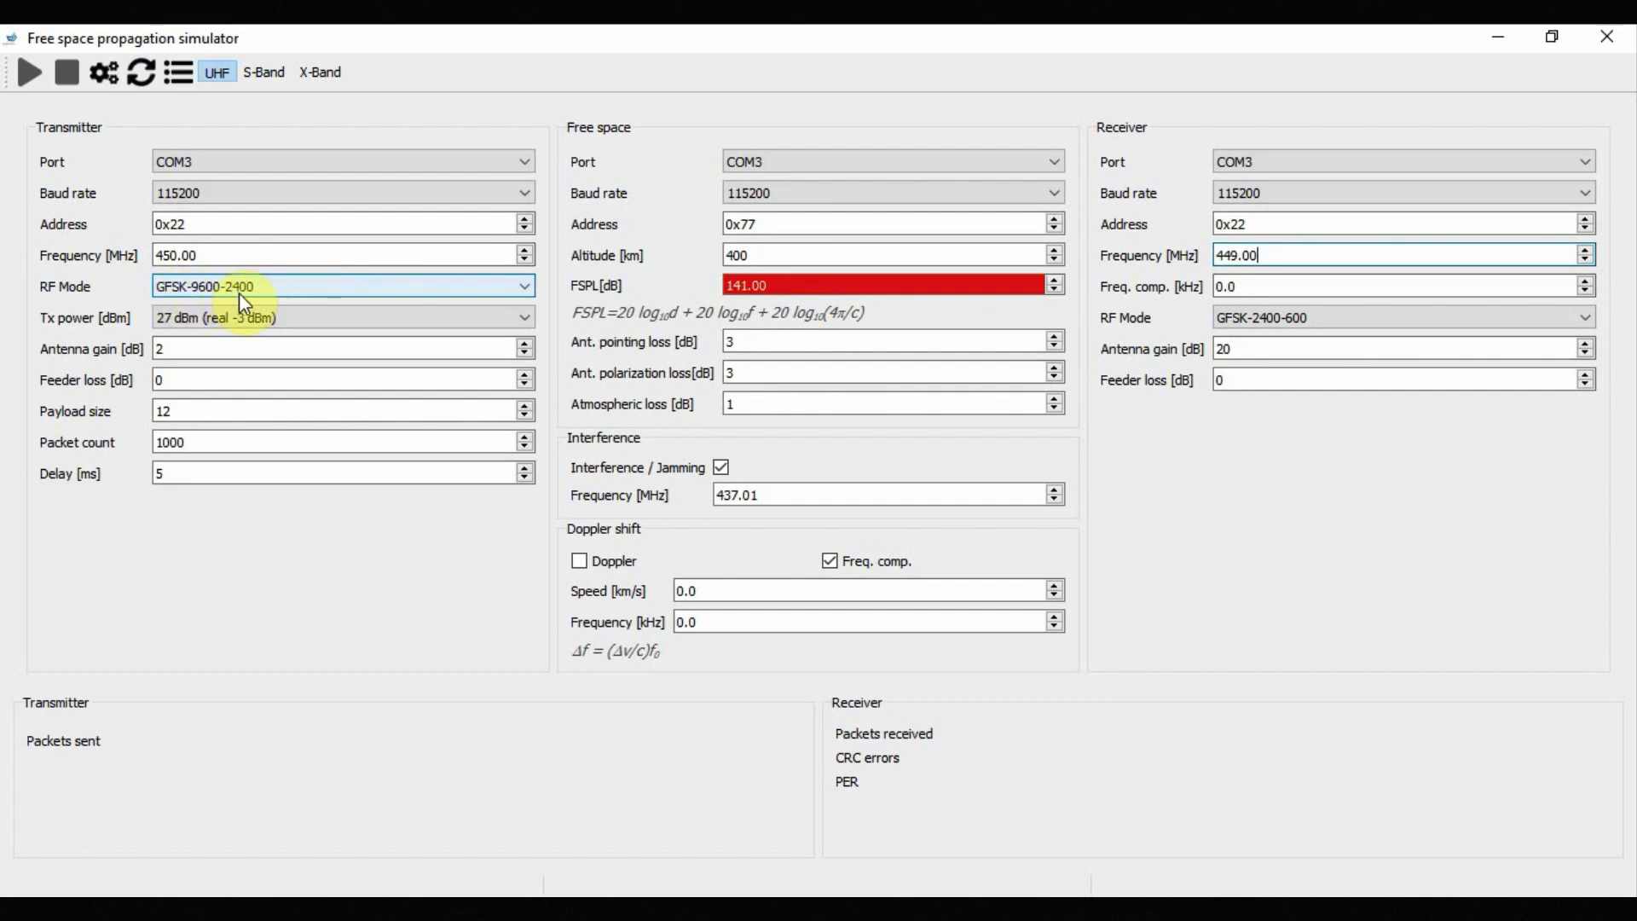
pyautogui.click(1315, 259)
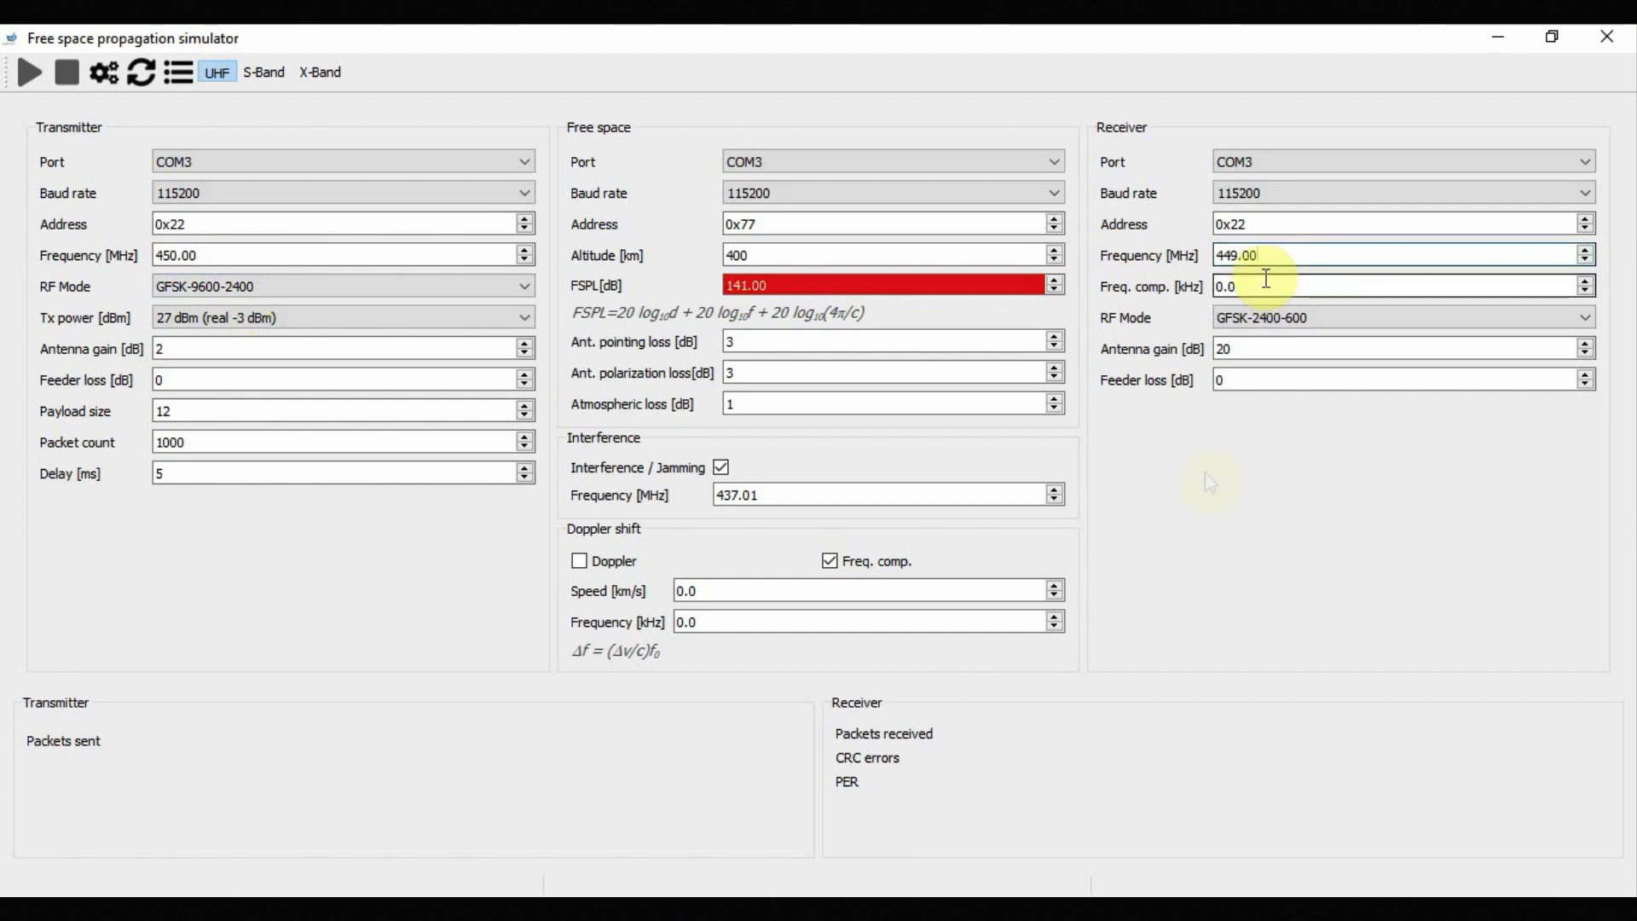
pyautogui.click(1276, 315)
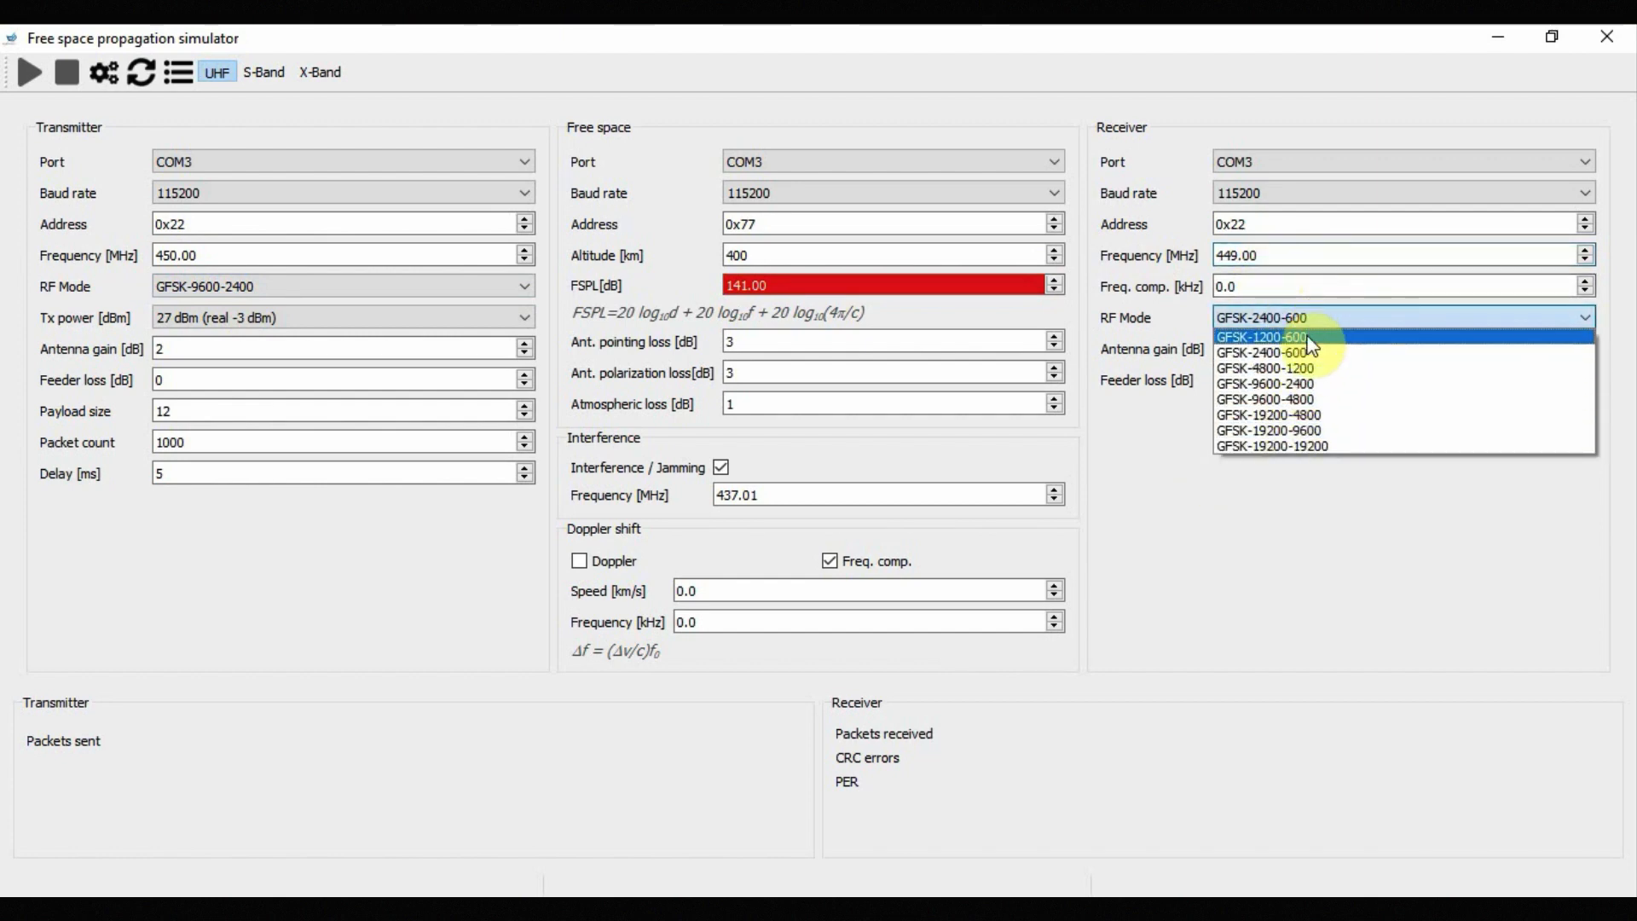
pyautogui.click(1324, 385)
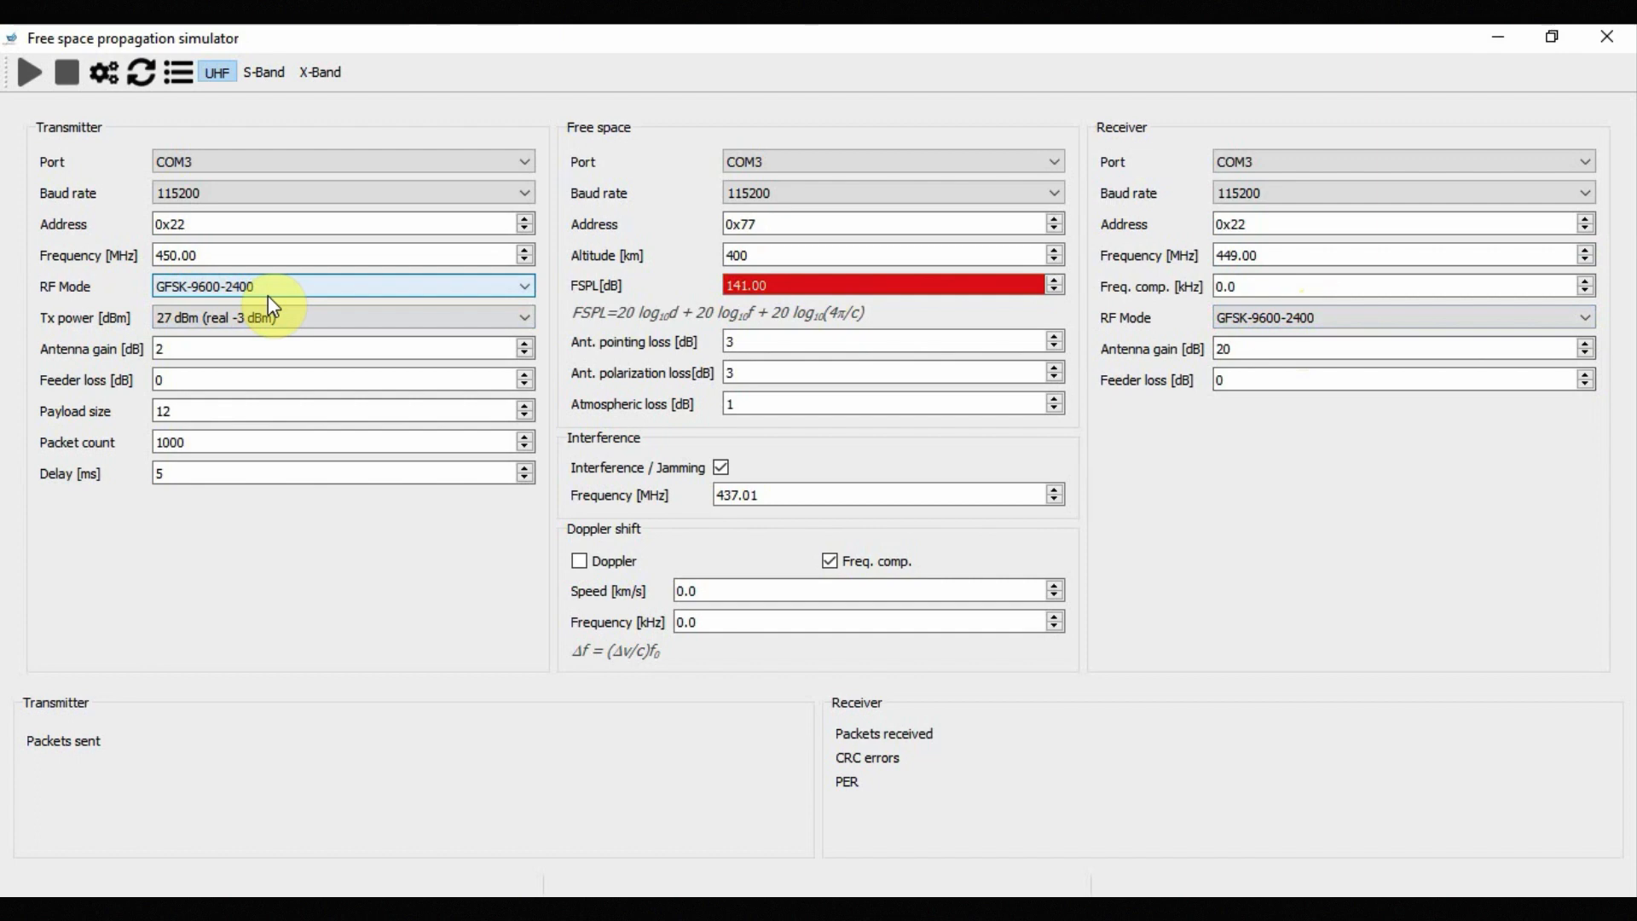
# - Set the receiver's antenna gain to 18 dB and the transmitter's antenna gain to 2 dB
pyautogui.click(1285, 356)
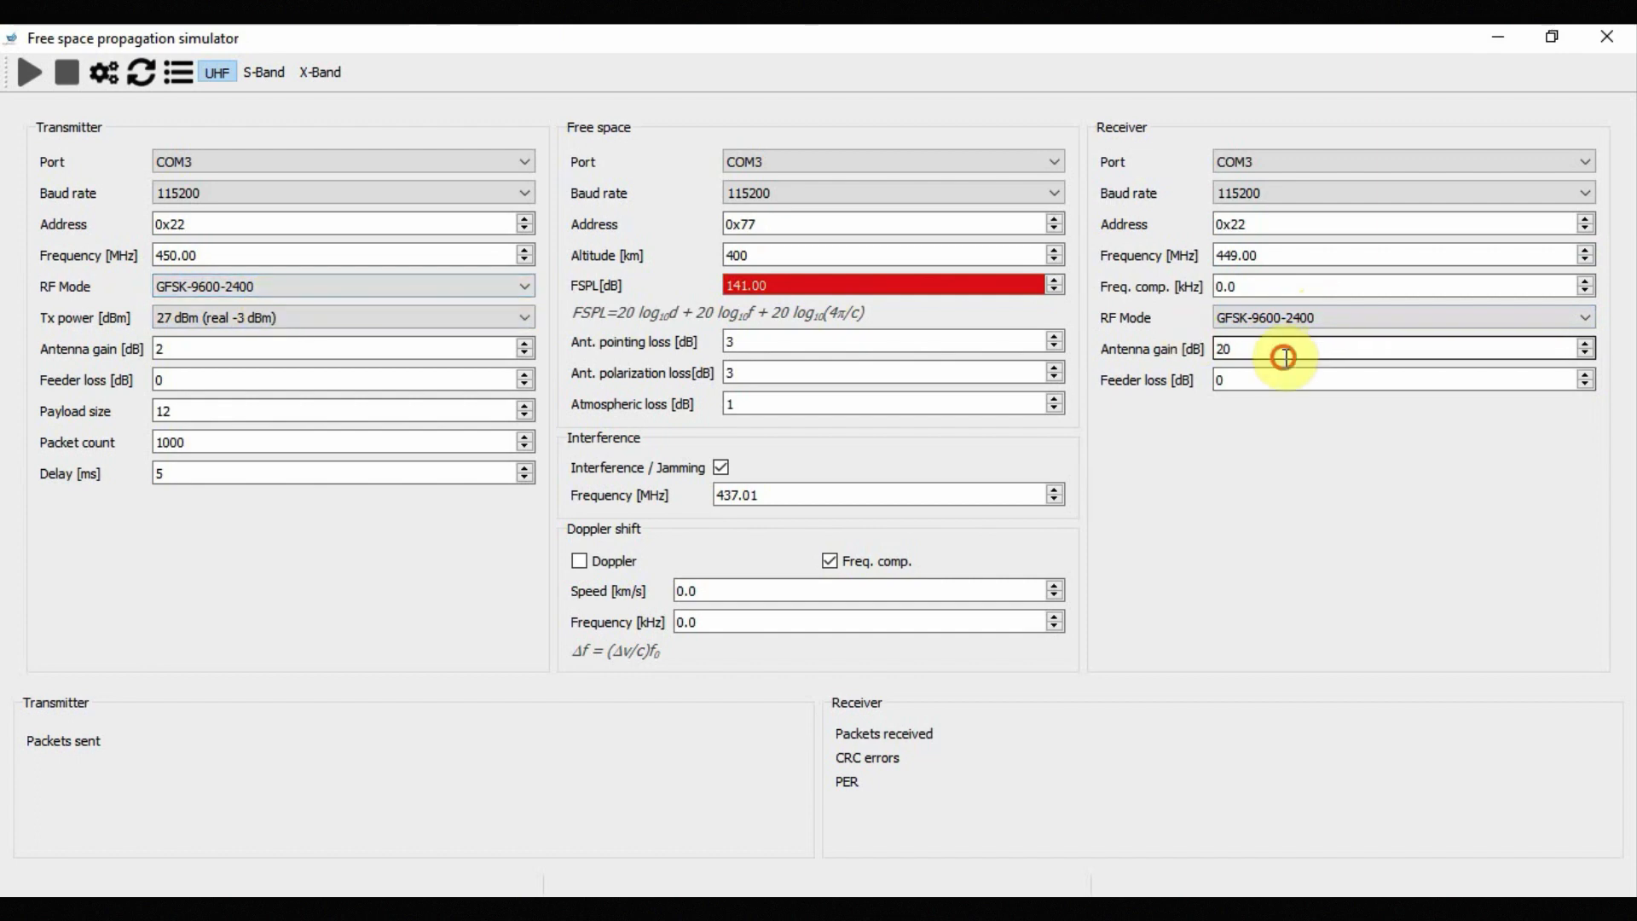
pyautogui.doubleClick(1277, 346)
pyautogui.write('20')
pyautogui.doubleClick(391, 351)
pyautogui.write('0')
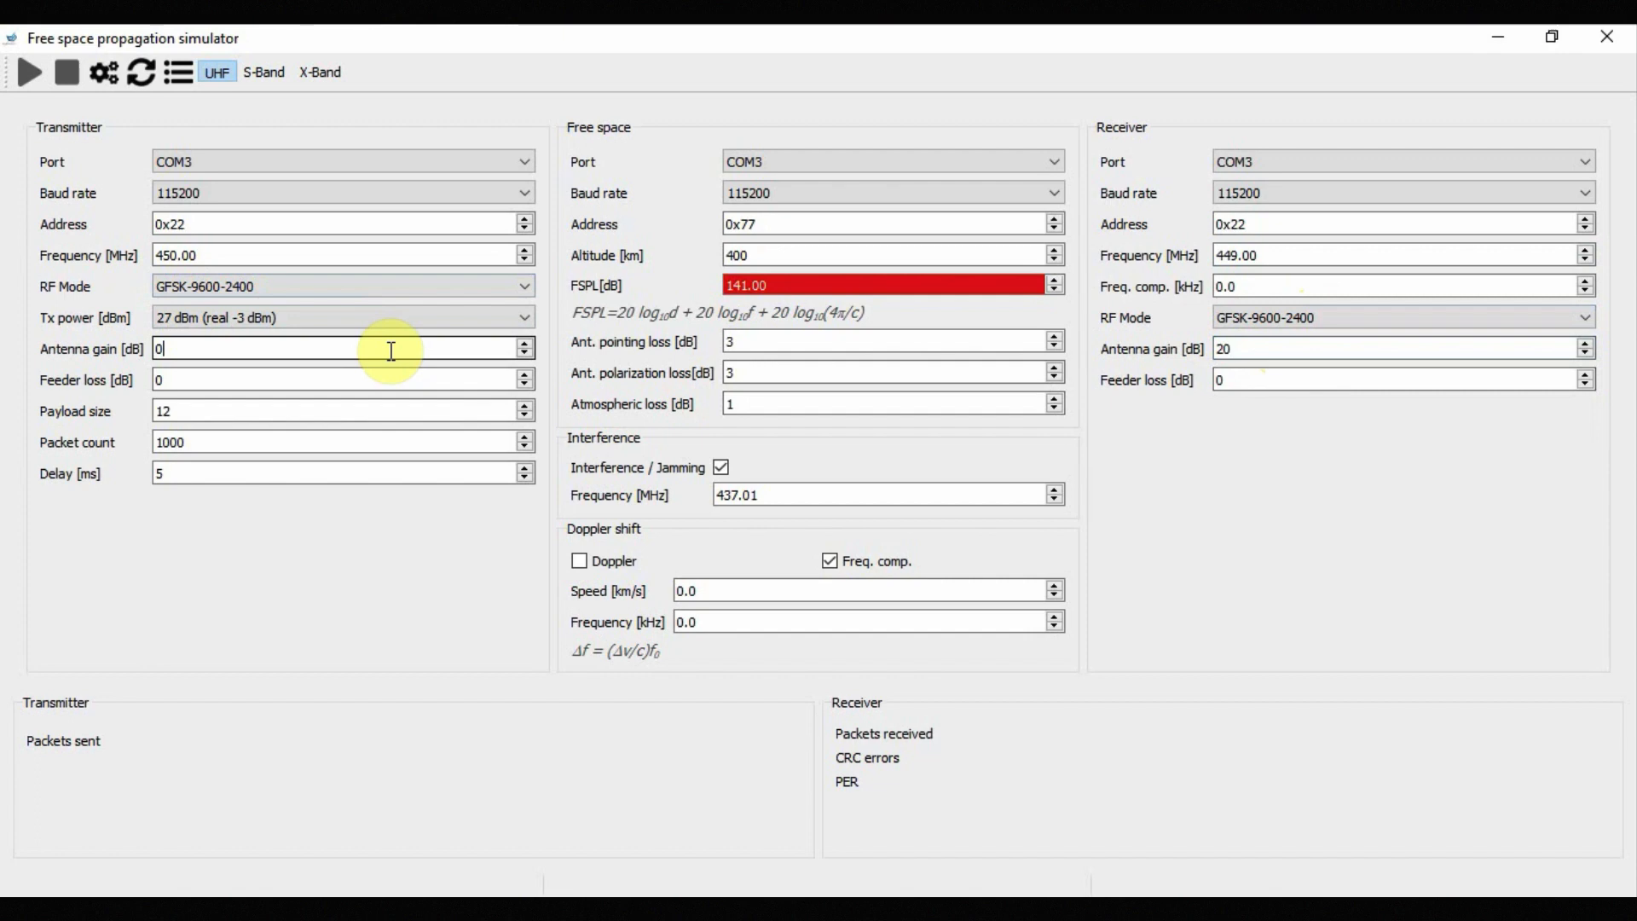
pyautogui.click(1267, 349)
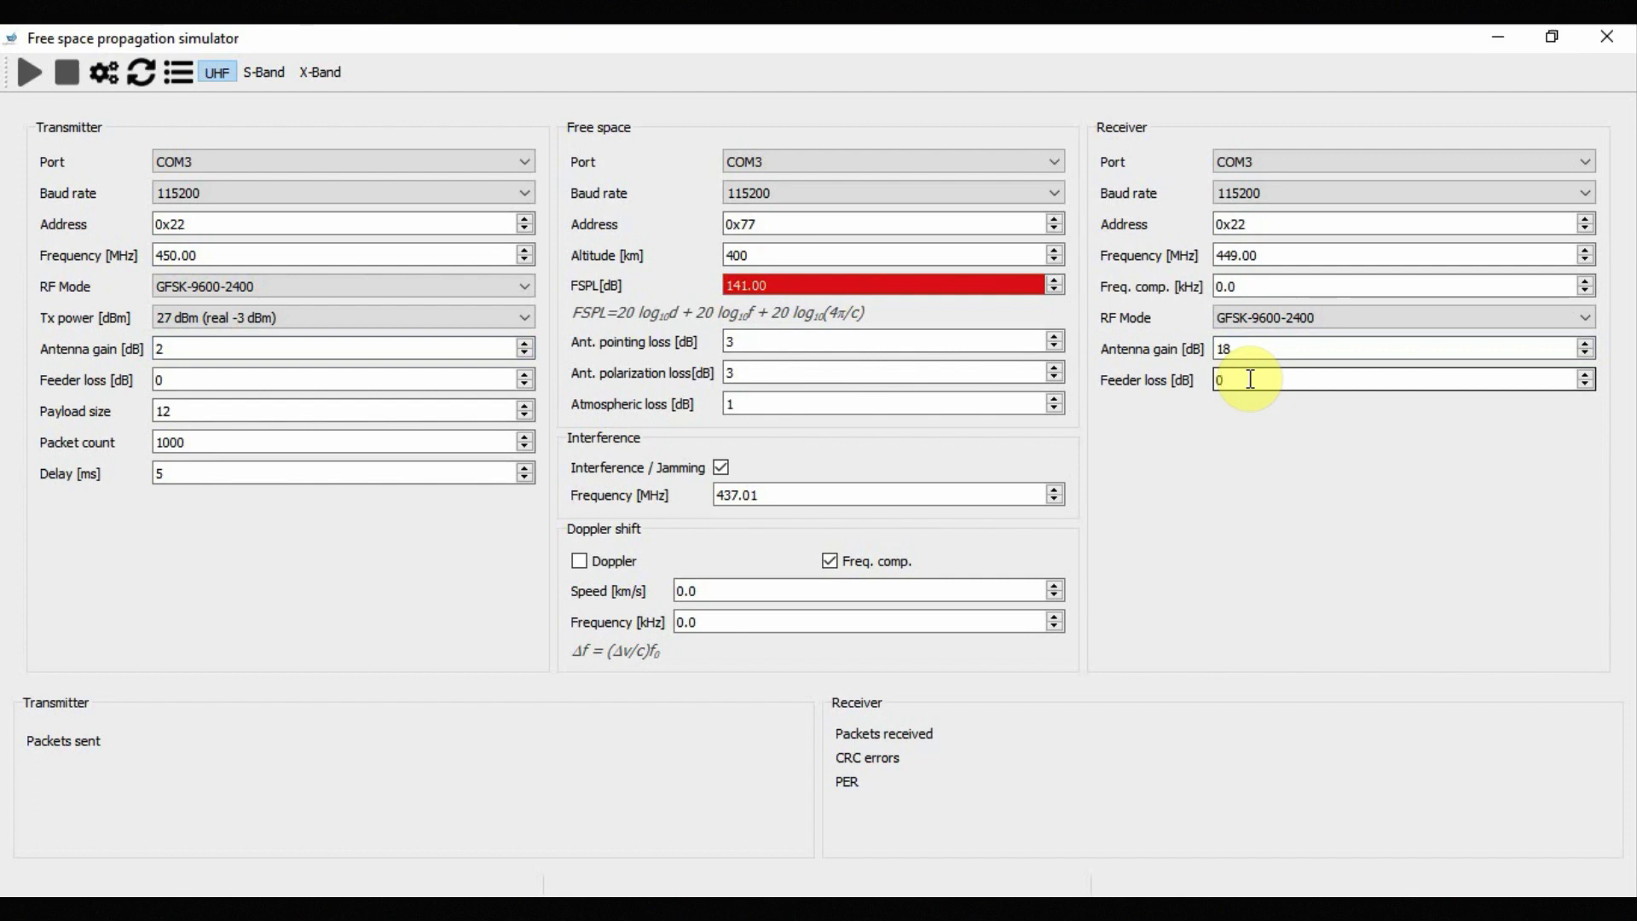
# - Set the receiver's feeder loss to 3 dB
pyautogui.click(1269, 377)
pyautogui.moveTo(1270, 377); pyautogui.dragTo(1196, 370)
pyautogui.click(1241, 383)
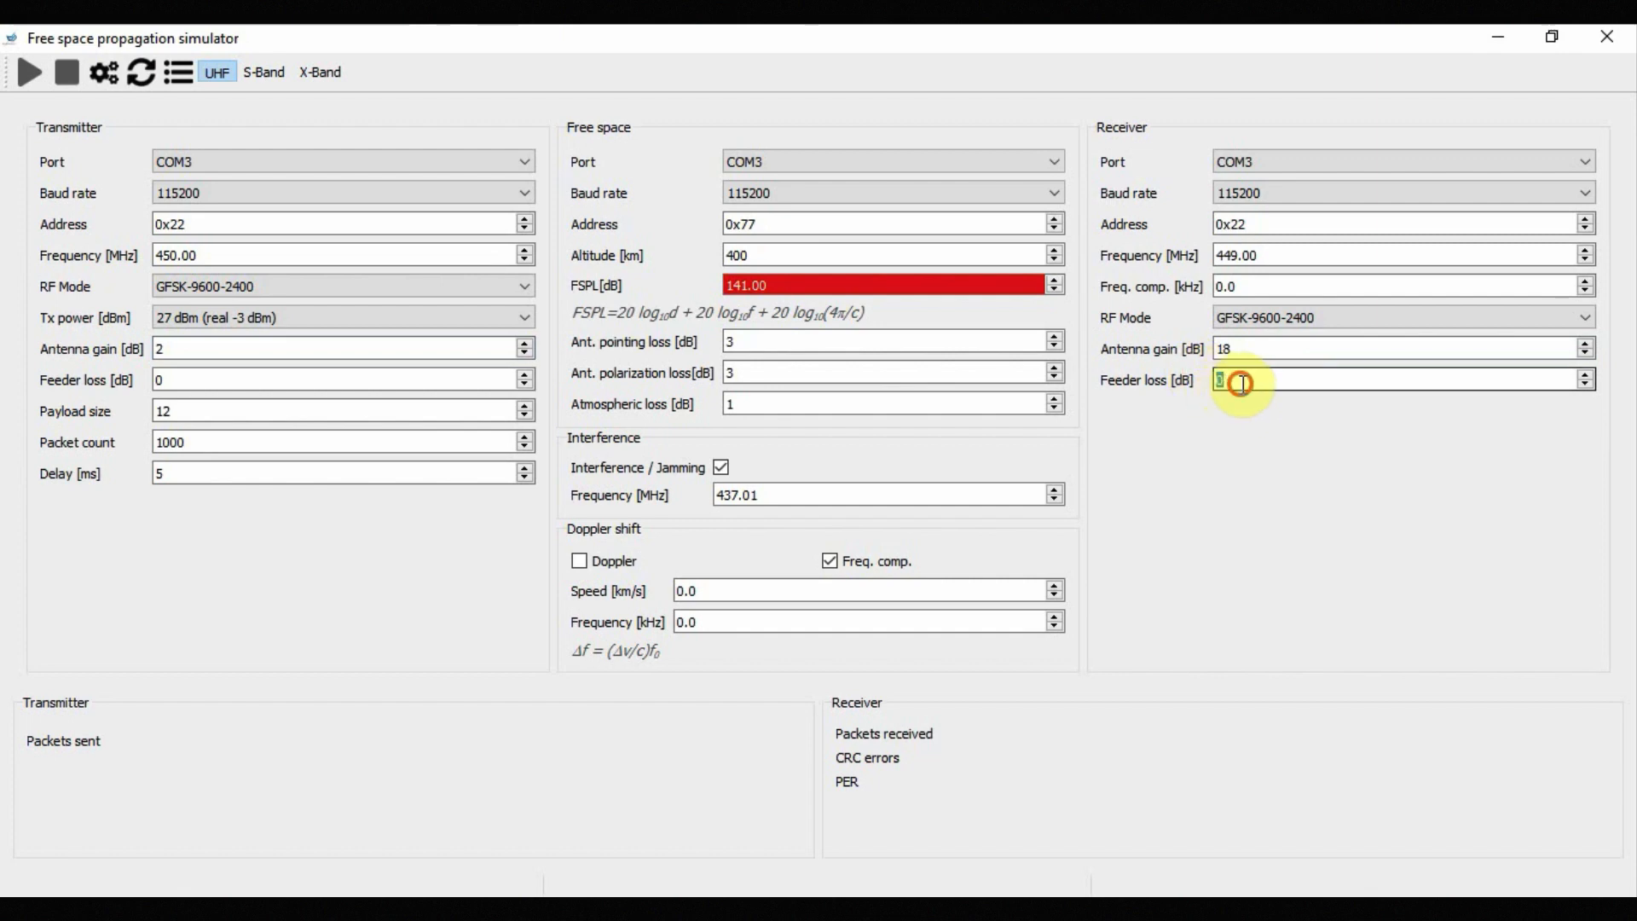
pyautogui.click(1588, 376)
pyautogui.click(1589, 375)
pyautogui.click(1346, 384)
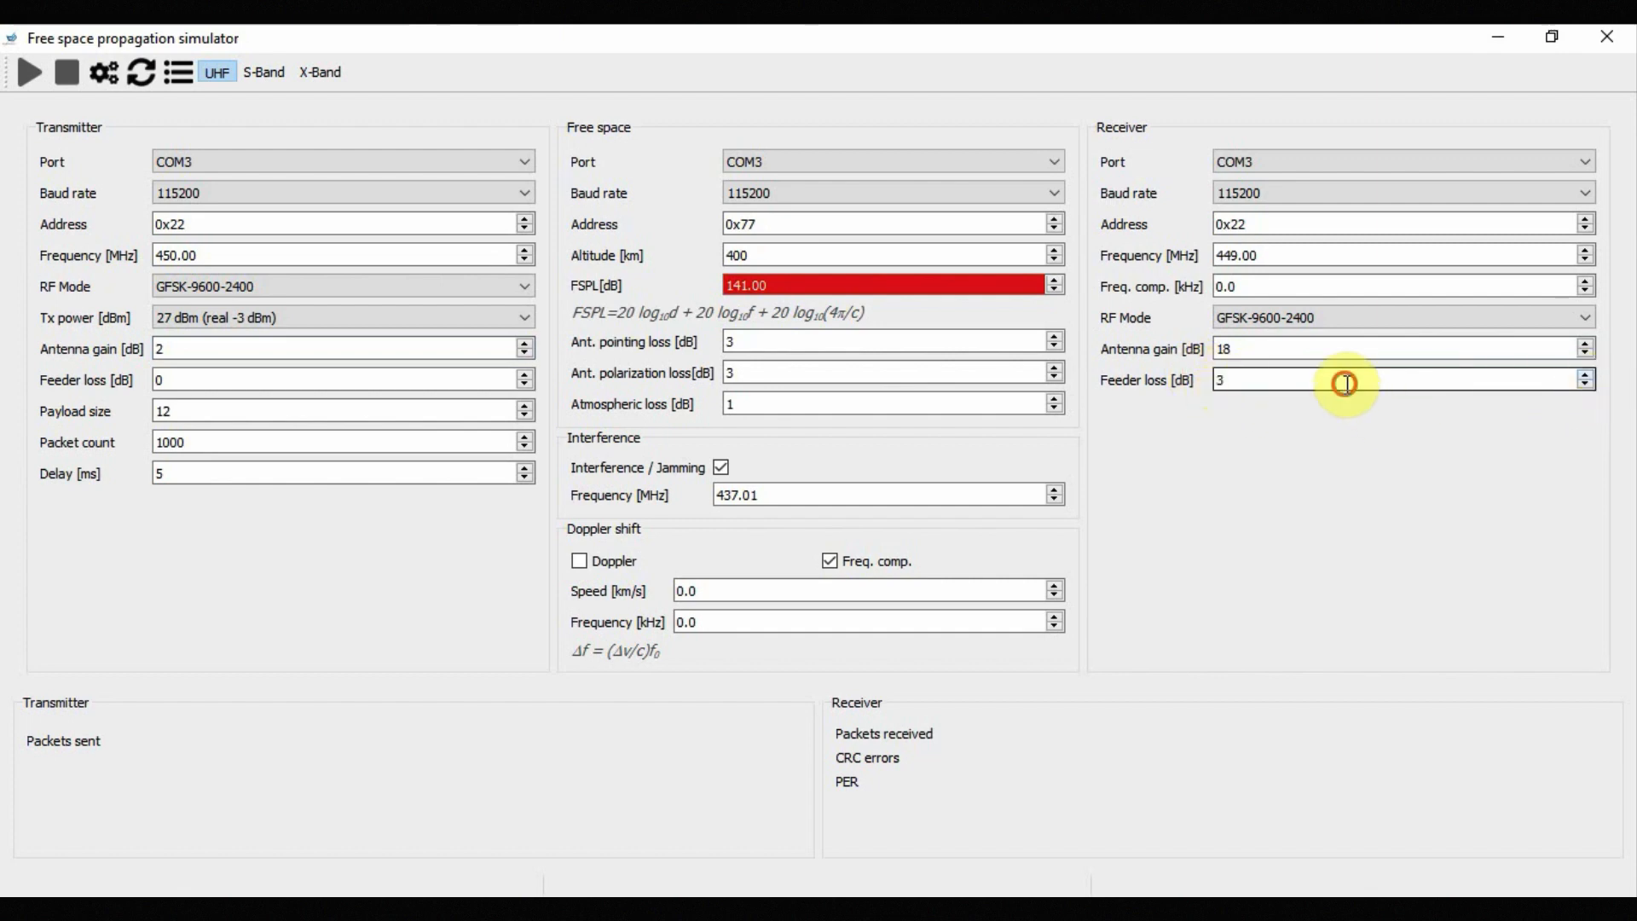